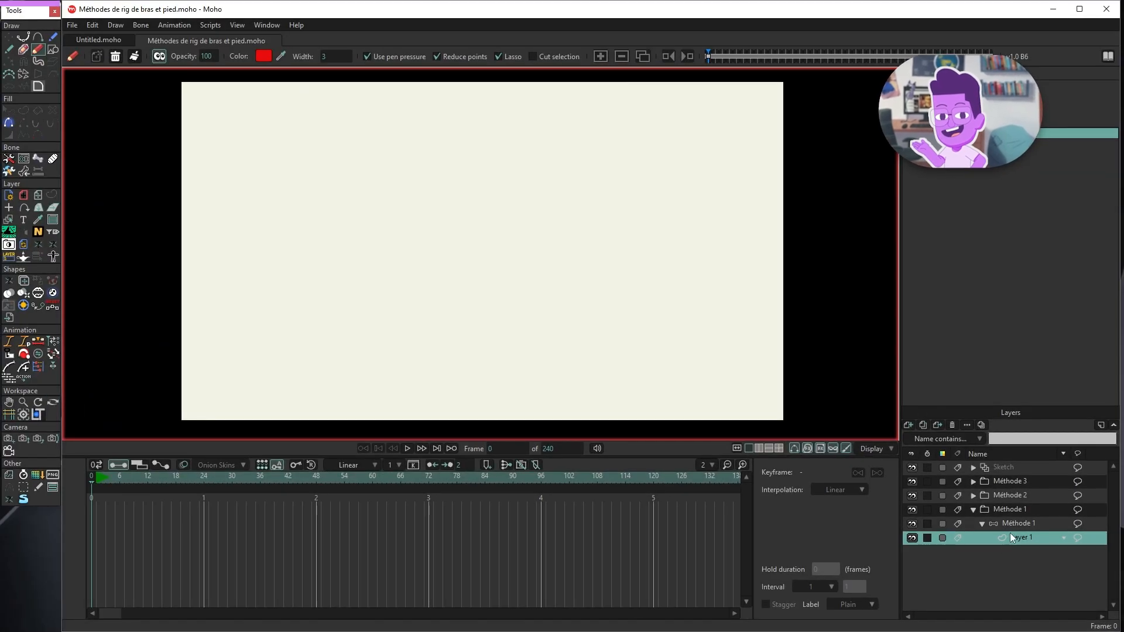
# Draw a wide horizontal rectangle on Layer 1 and hide the strokes along its two short sides.
pyautogui.click(52, 50)
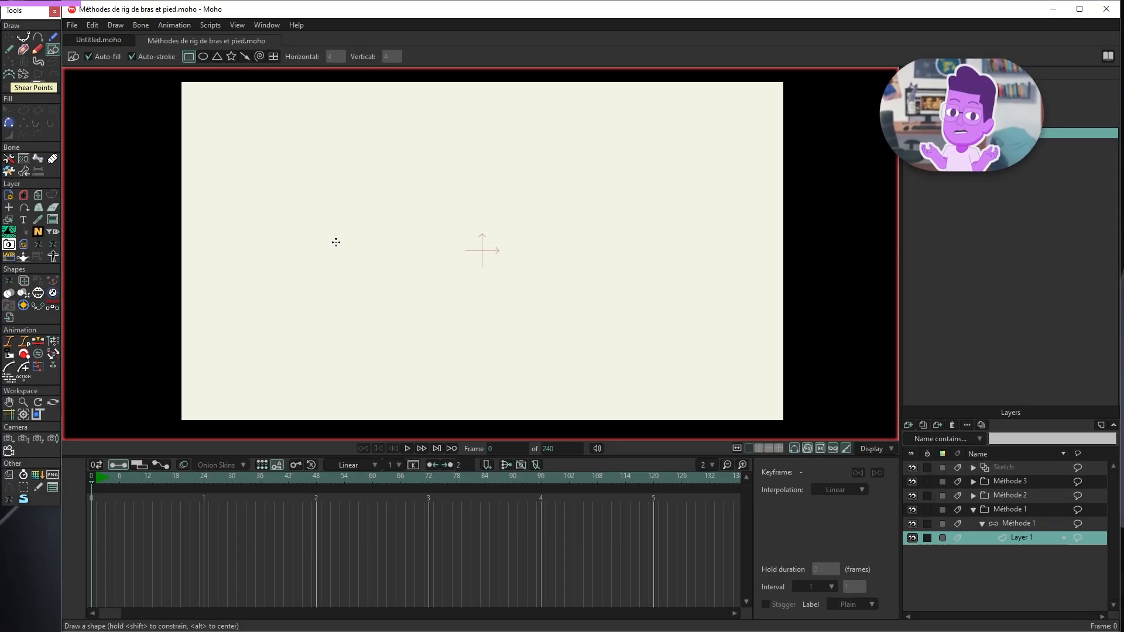
pyautogui.moveTo(334, 232)
pyautogui.mouseDown()
pyautogui.moveTo(410, 279)
pyautogui.moveTo(479, 282)
pyautogui.mouseUp()
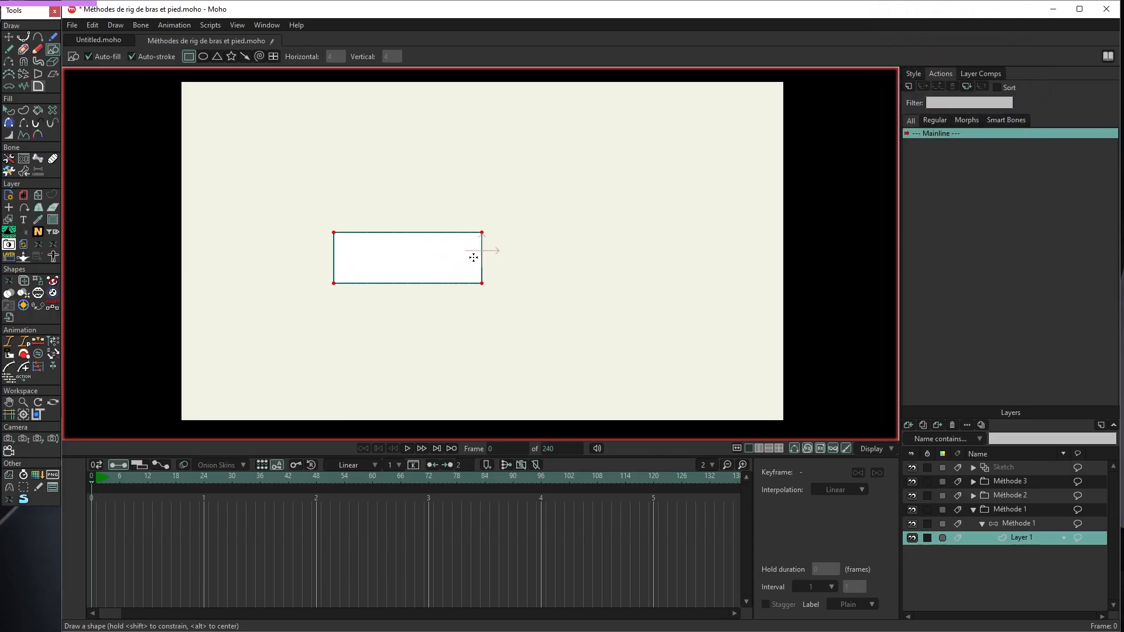
pyautogui.press('h')
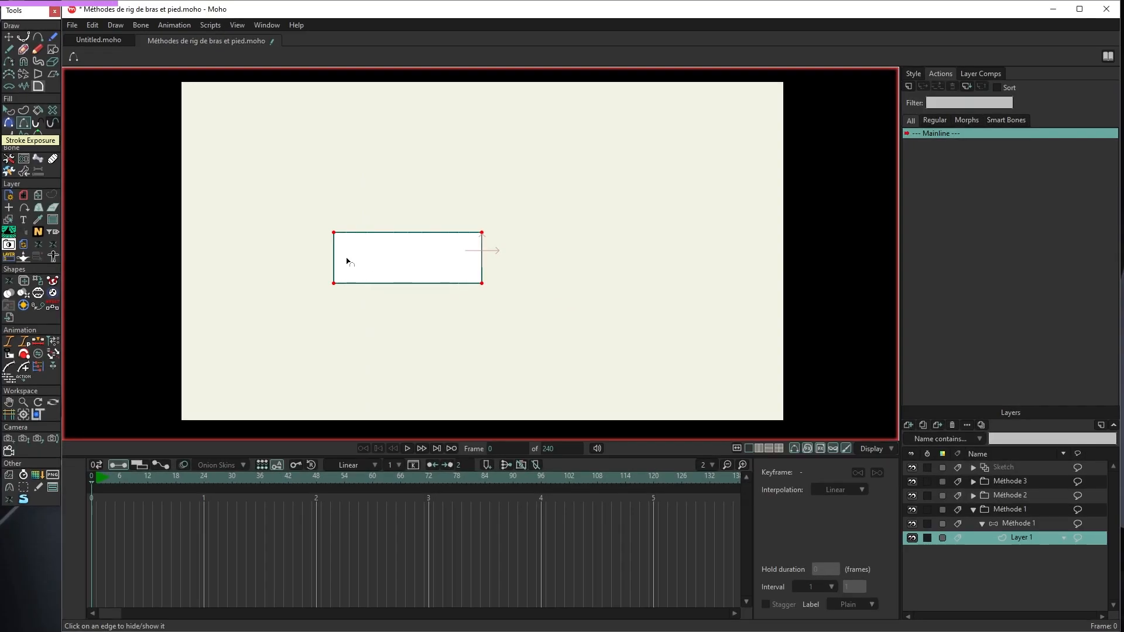
pyautogui.click(334, 253)
pyautogui.scroll(3, 408, 244)
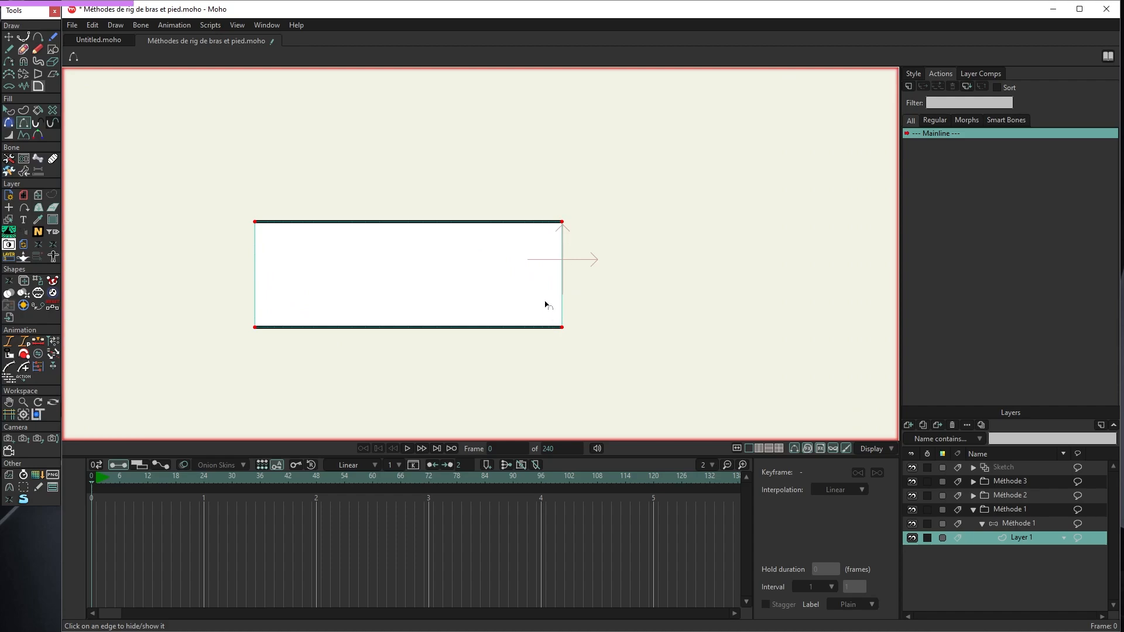
pyautogui.scroll(-3, 542, 296)
pyautogui.scroll(2, 540, 294)
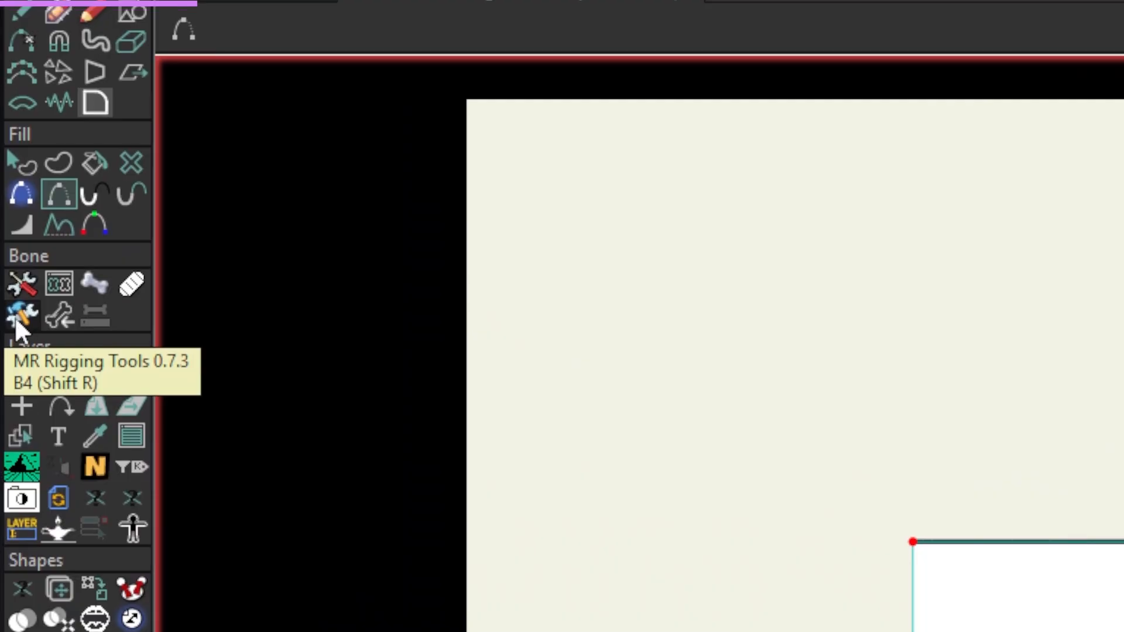
# Open the MR Rigging Tools panel and place it clear of the rectangle on the canvas.
pyautogui.click(20, 315)
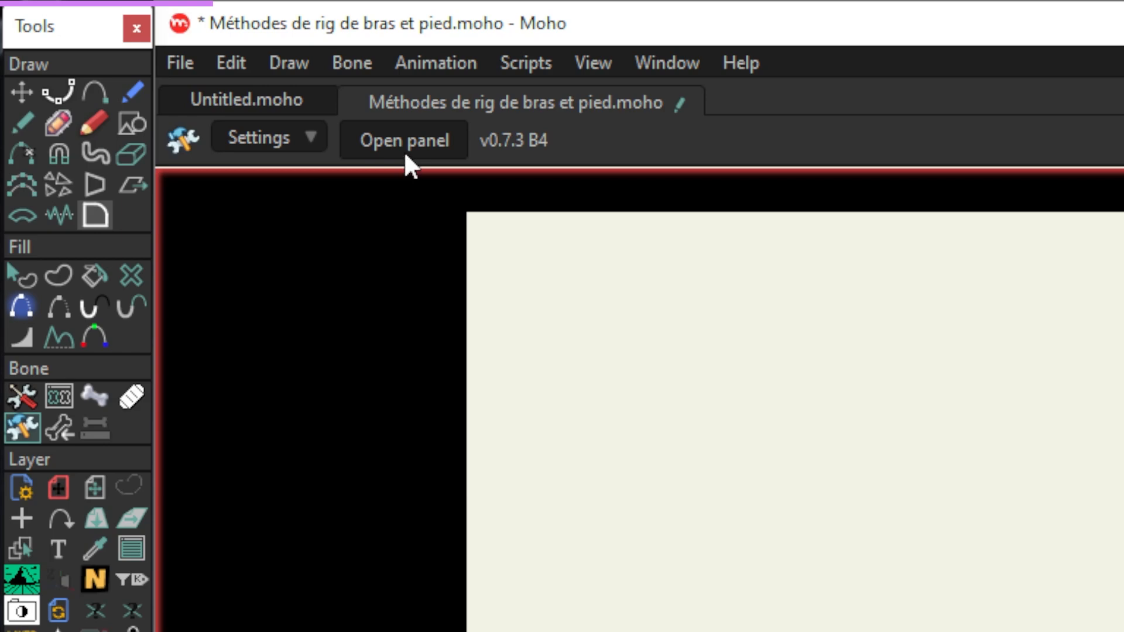
pyautogui.click(423, 145)
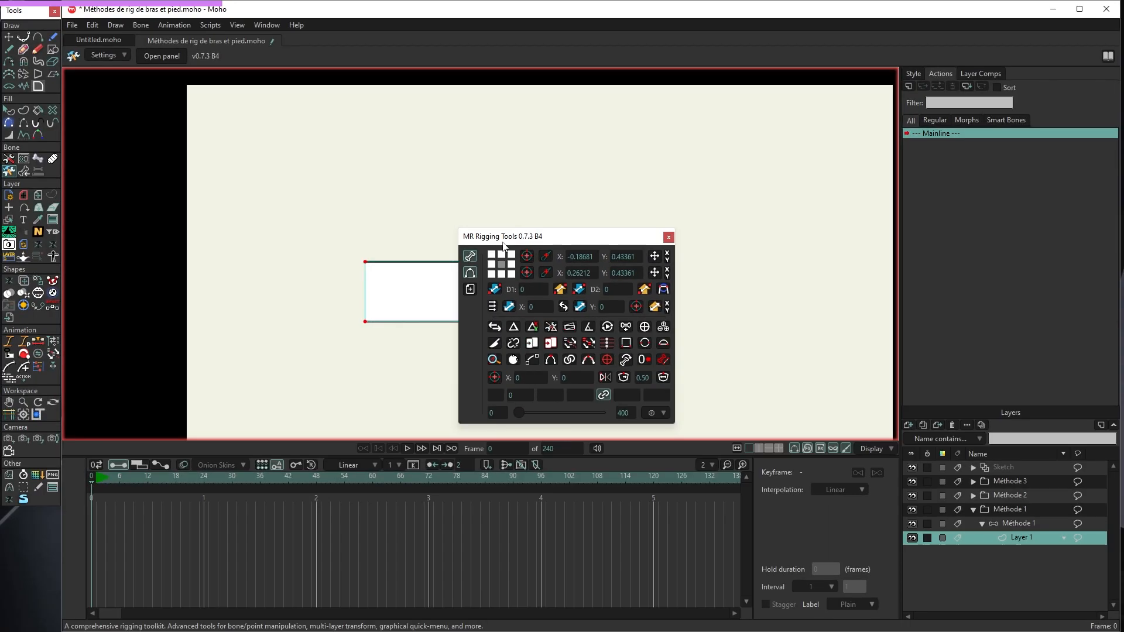
pyautogui.moveTo(683, 322); pyautogui.dragTo(165, 193)
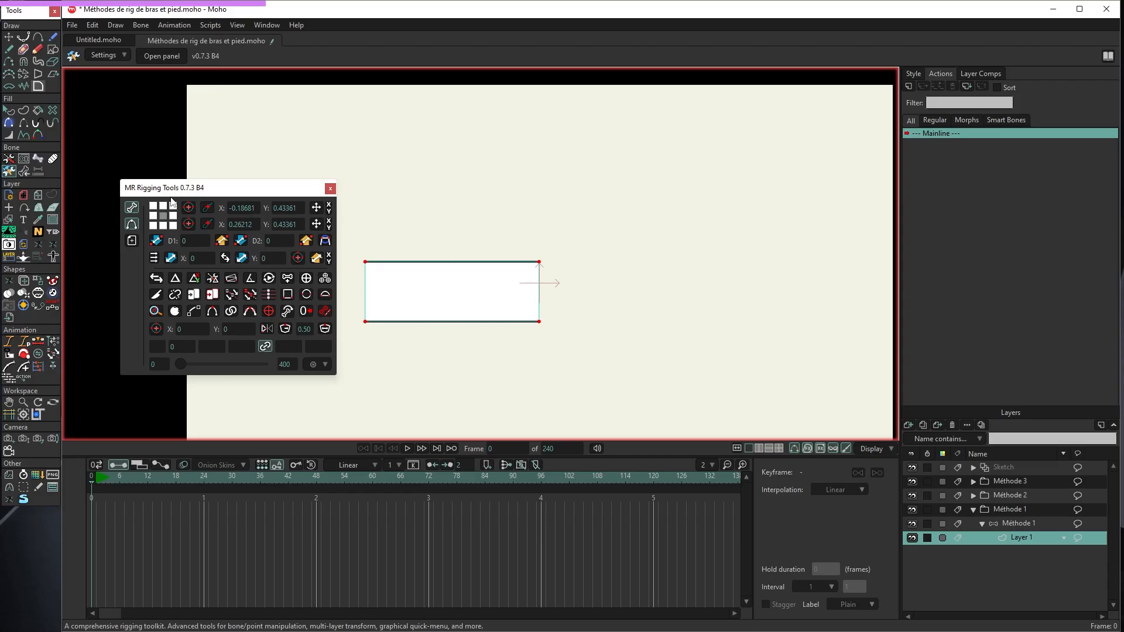
pyautogui.click(131, 224)
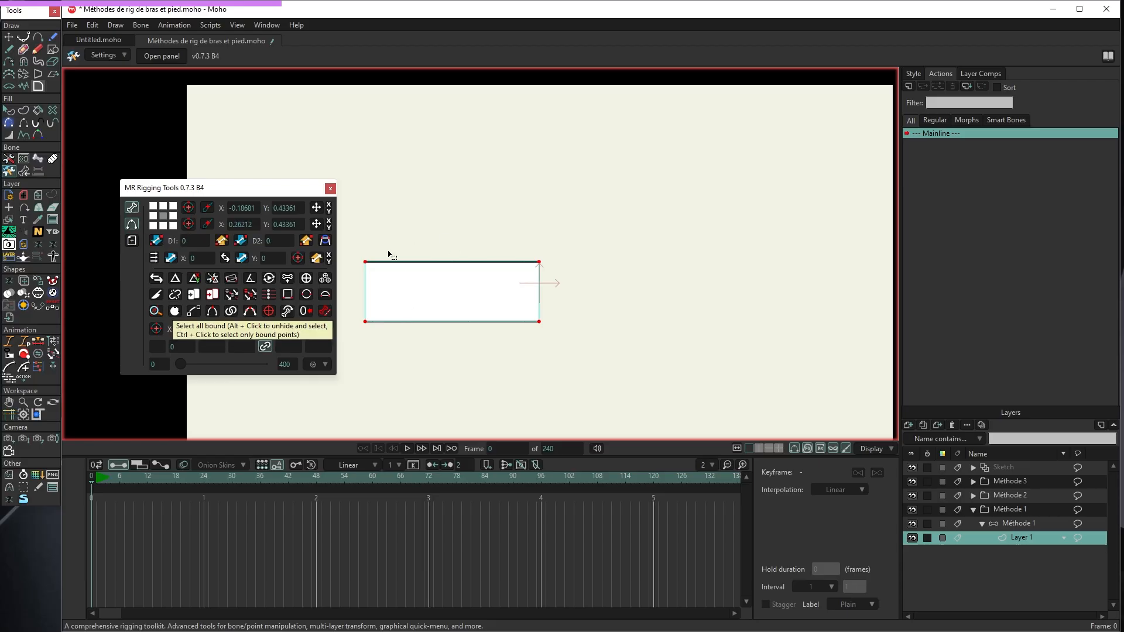
# Select the two points on the rectangle's left side and create a circle between them with MR Rigging Tools.
pyautogui.rightClick(450, 224)
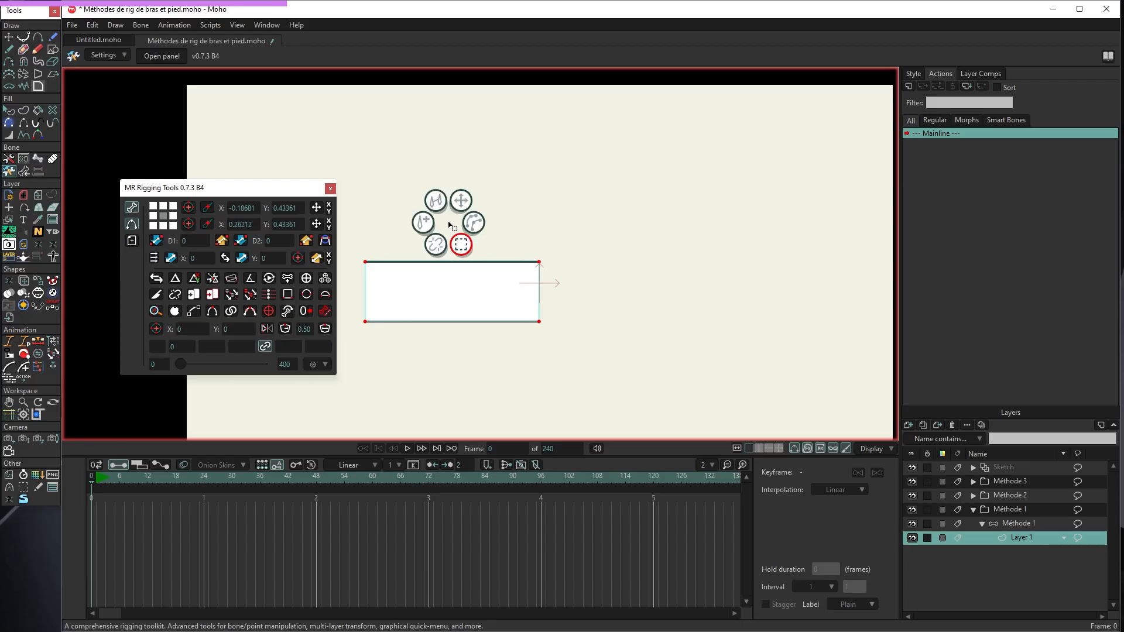
pyautogui.moveTo(462, 249)
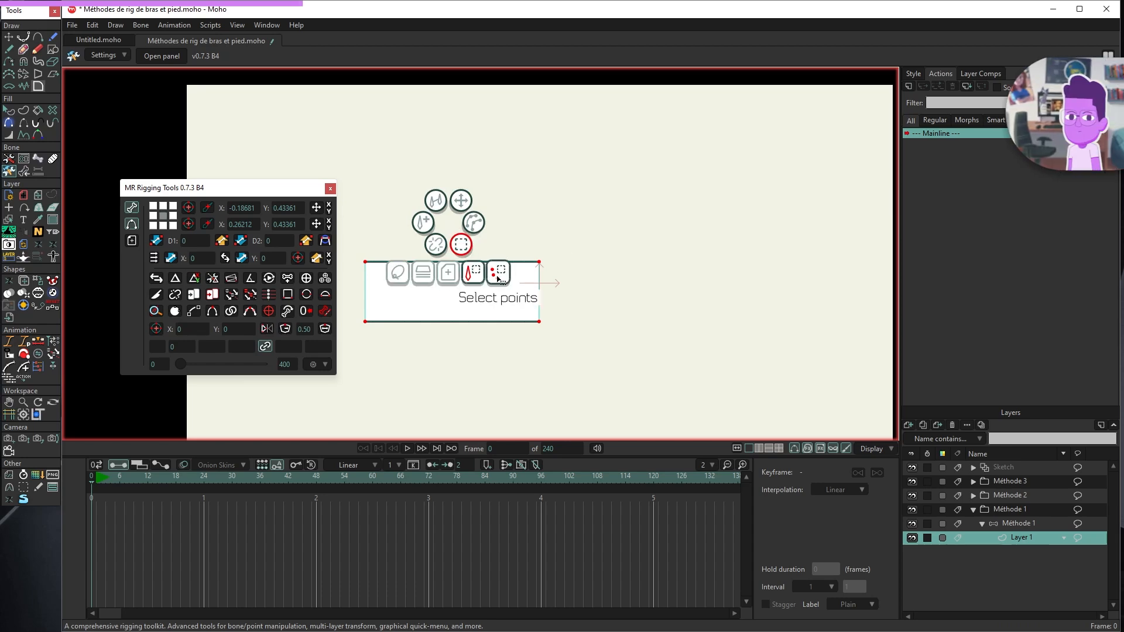
pyautogui.click(462, 246)
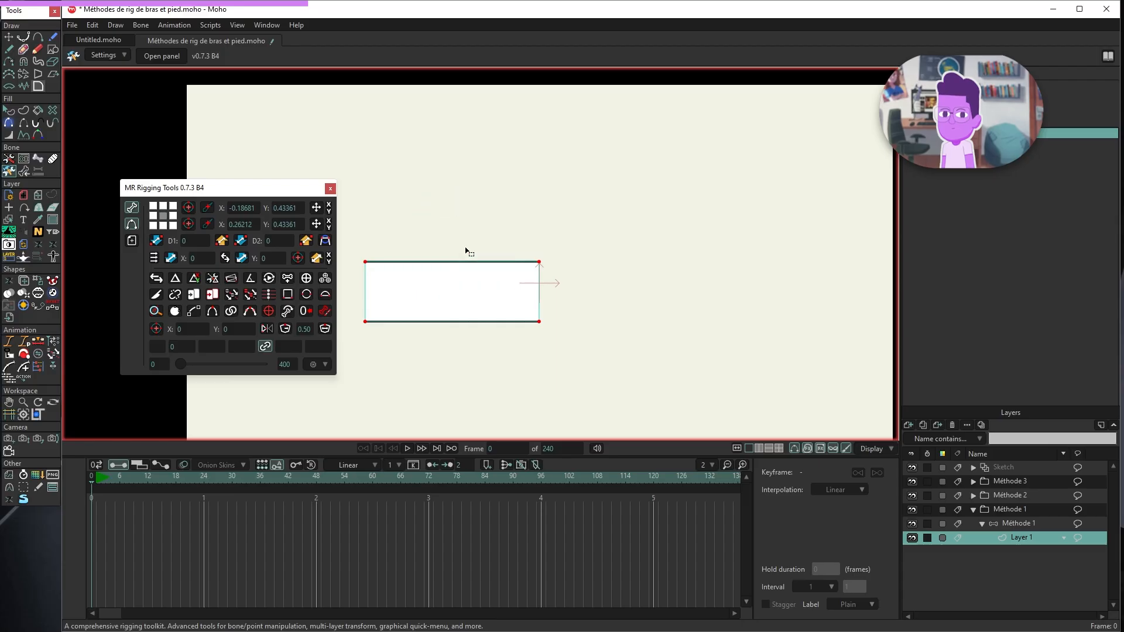
pyautogui.moveTo(369, 268); pyautogui.dragTo(360, 336)
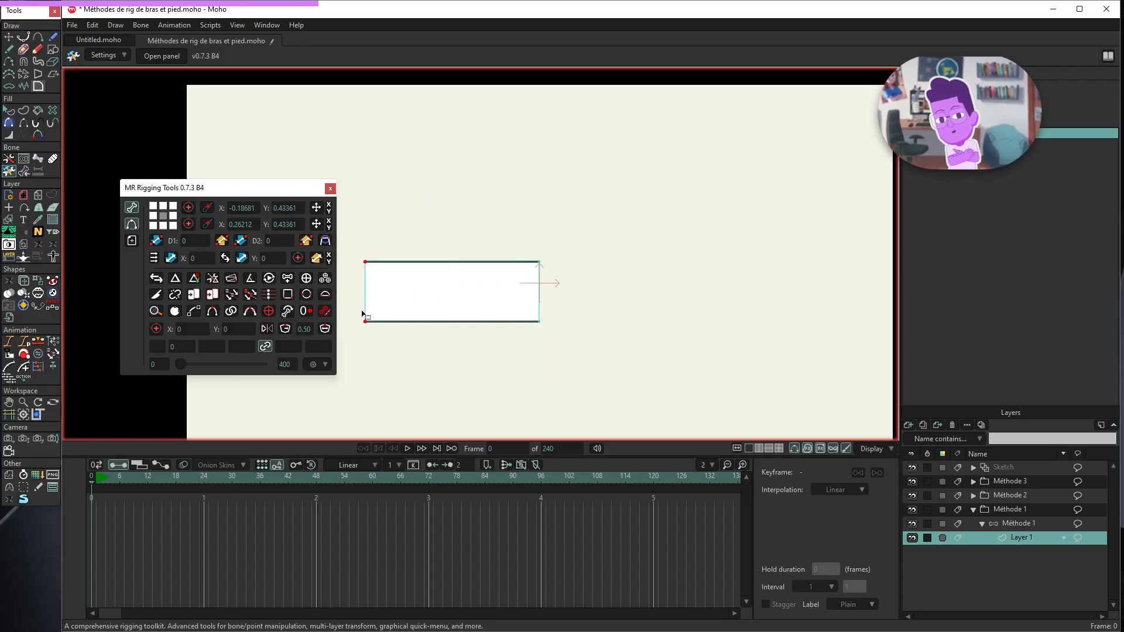
pyautogui.click(307, 294)
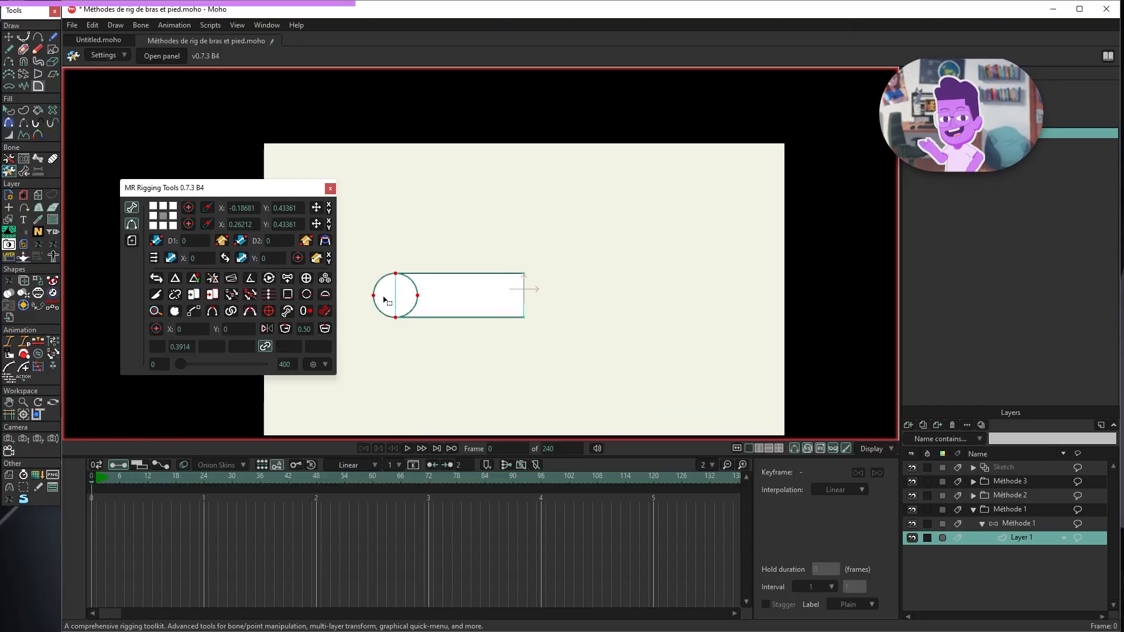
# Lower the left circle's shape behind the rectangle to form a rounded end.
pyautogui.scroll(5, 383, 300)
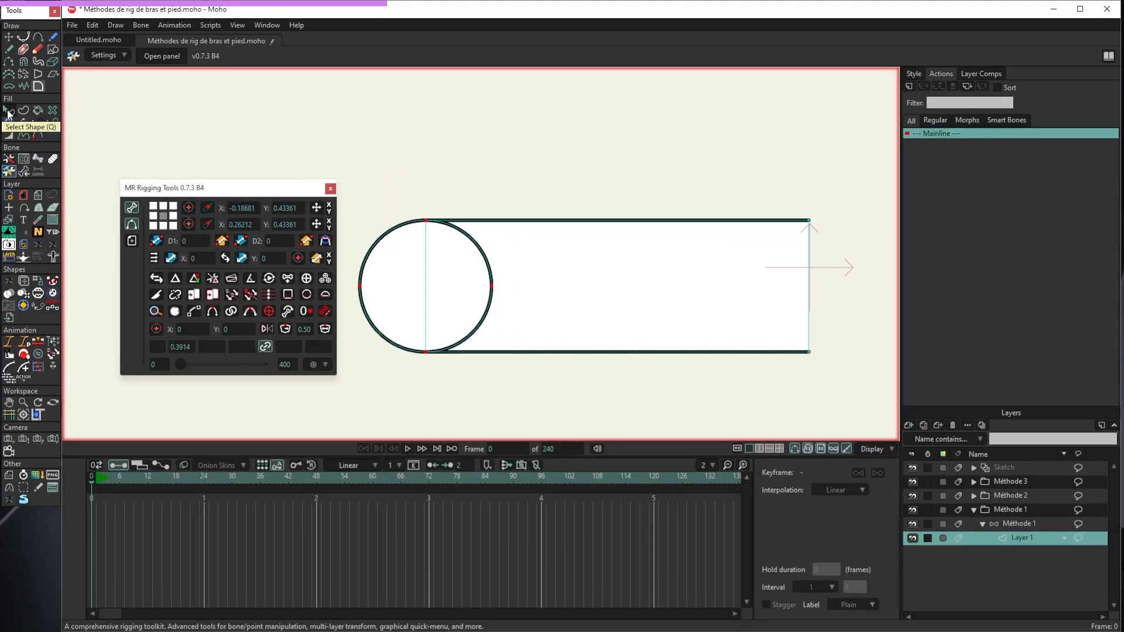
pyautogui.click(18, 274)
pyautogui.click(423, 279)
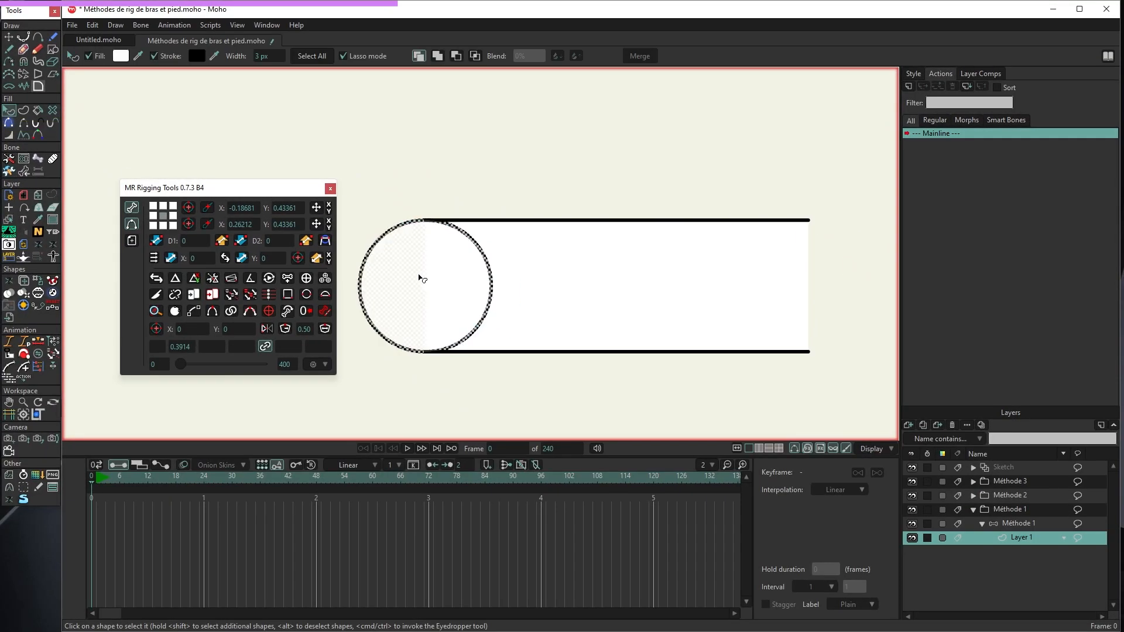
pyautogui.press('Down')
pyautogui.click(443, 378)
pyautogui.scroll(-8, 443, 378)
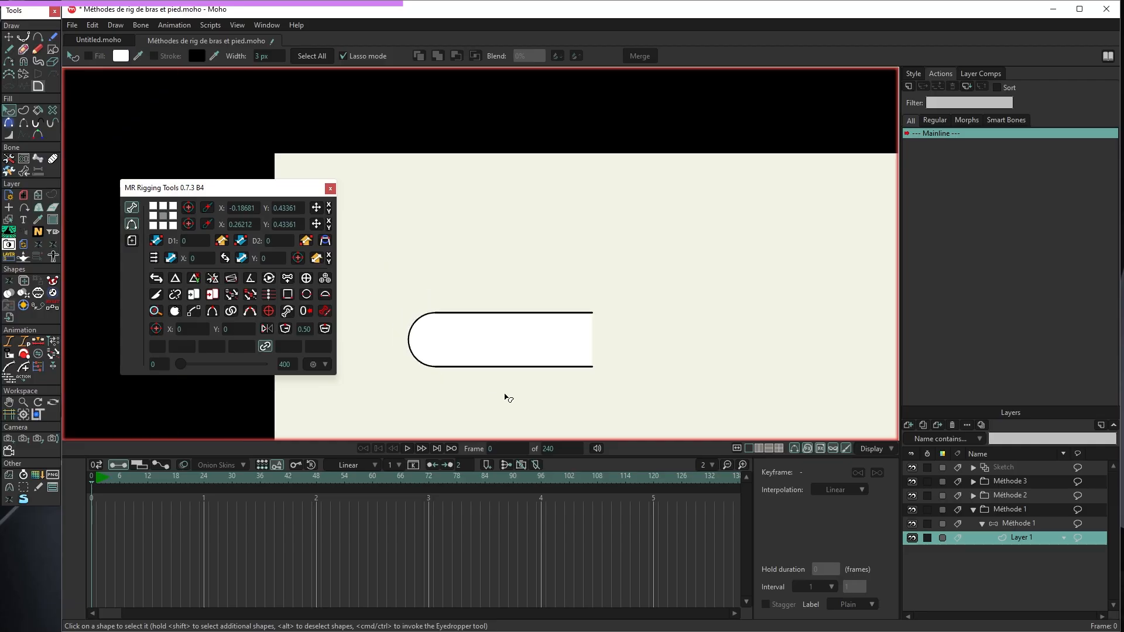
pyautogui.scroll(5, 498, 388)
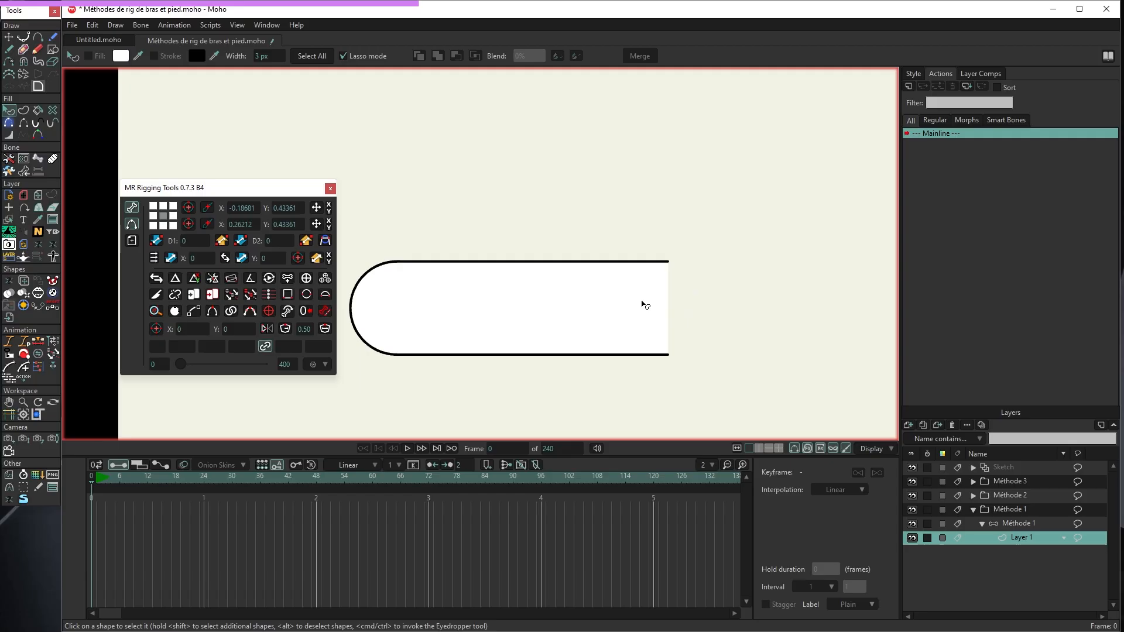
pyautogui.scroll(-1, 644, 305)
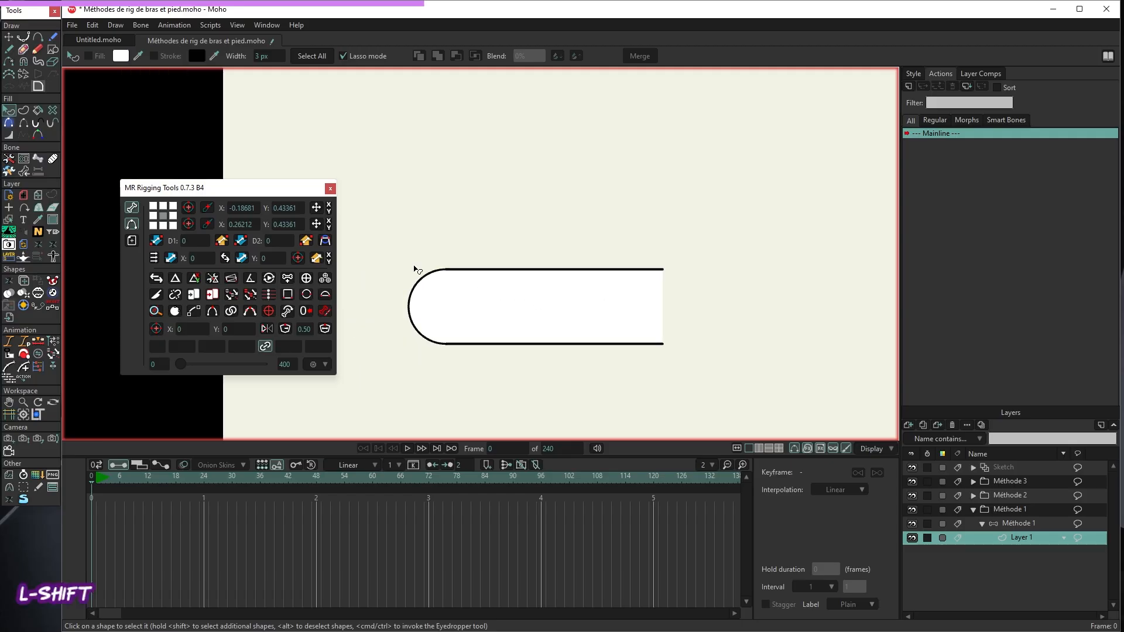
# Create a matching circle between the two points on the rectangle's right side with MR Rigging Tools.
pyautogui.moveTo(189, 188); pyautogui.dragTo(199, 158)
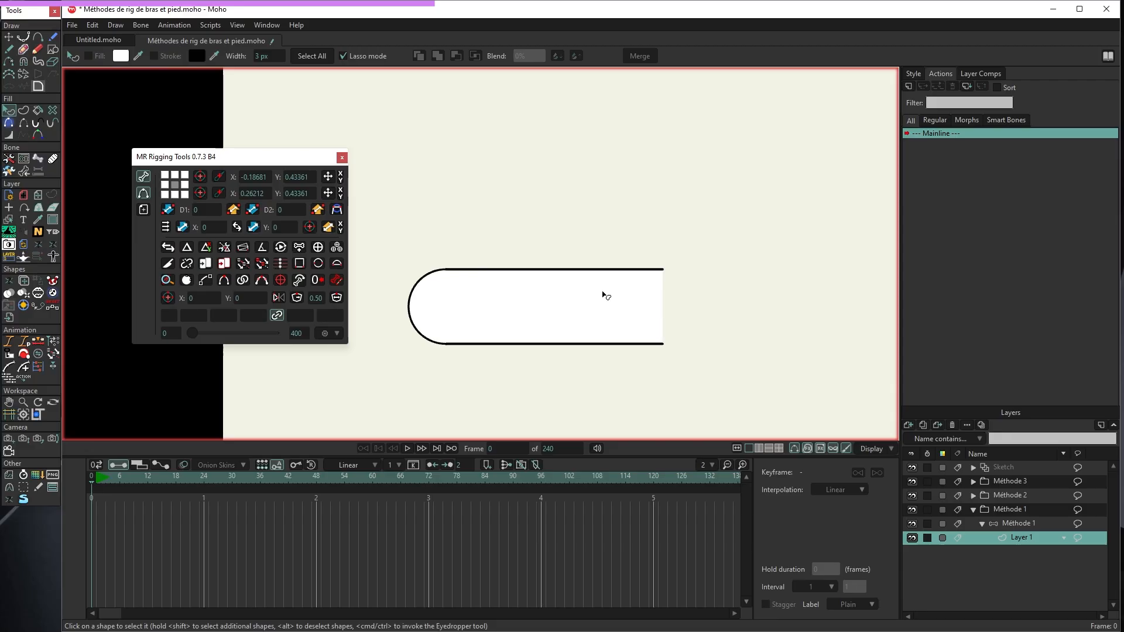
pyautogui.hotkey('shift', 'r')
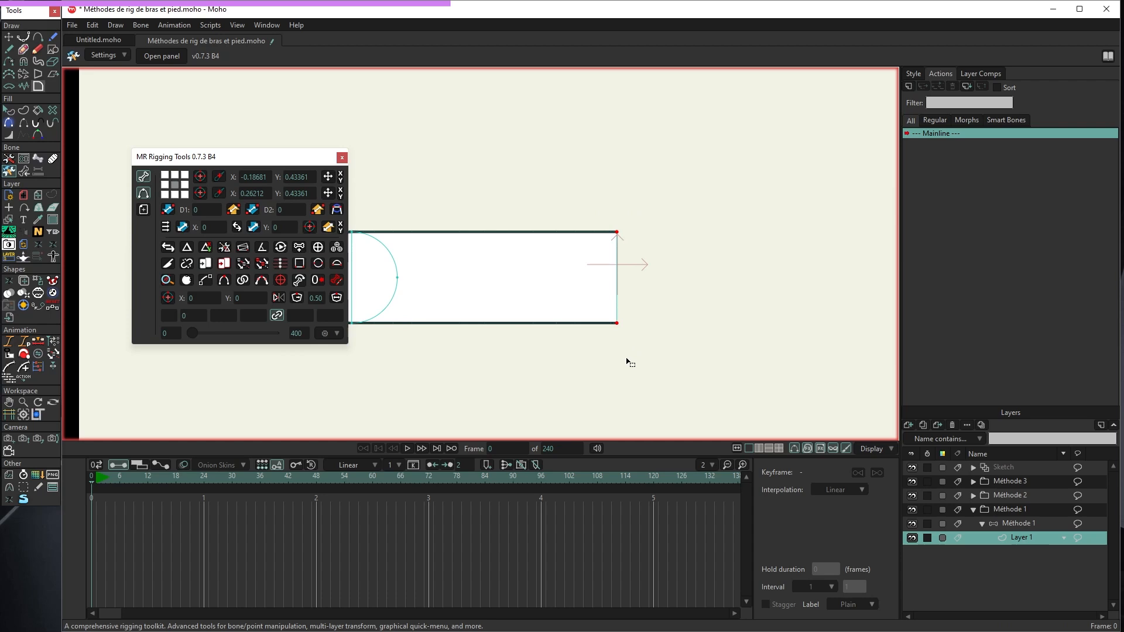
pyautogui.click(321, 268)
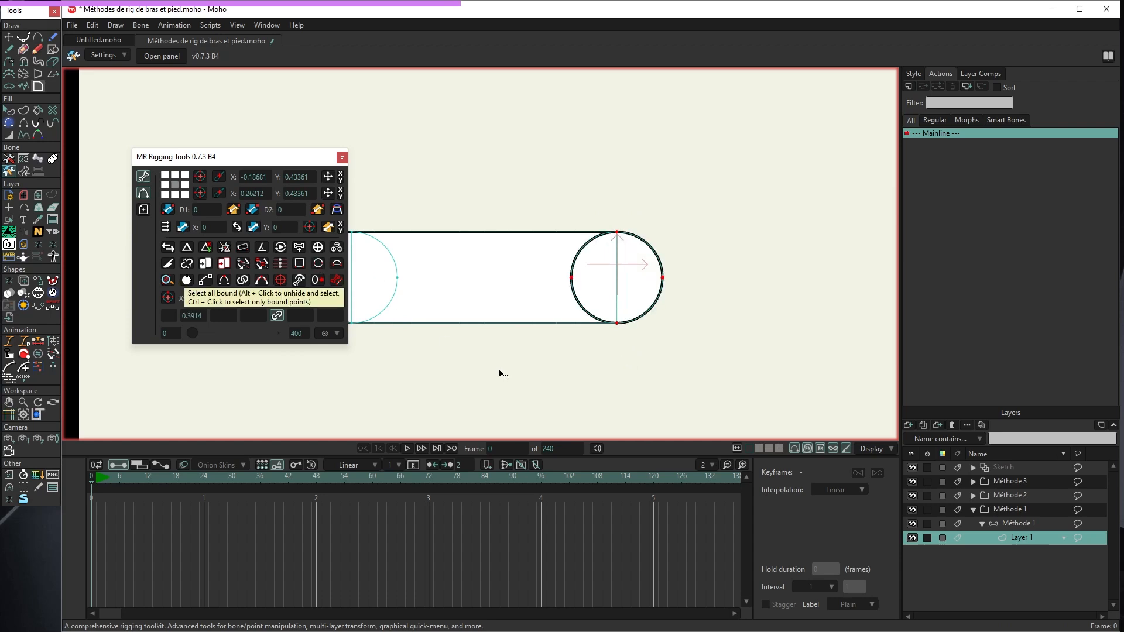
# Lower the right circle's shape behind the rectangle to round off that end.
pyautogui.press('q')
pyautogui.click(622, 293)
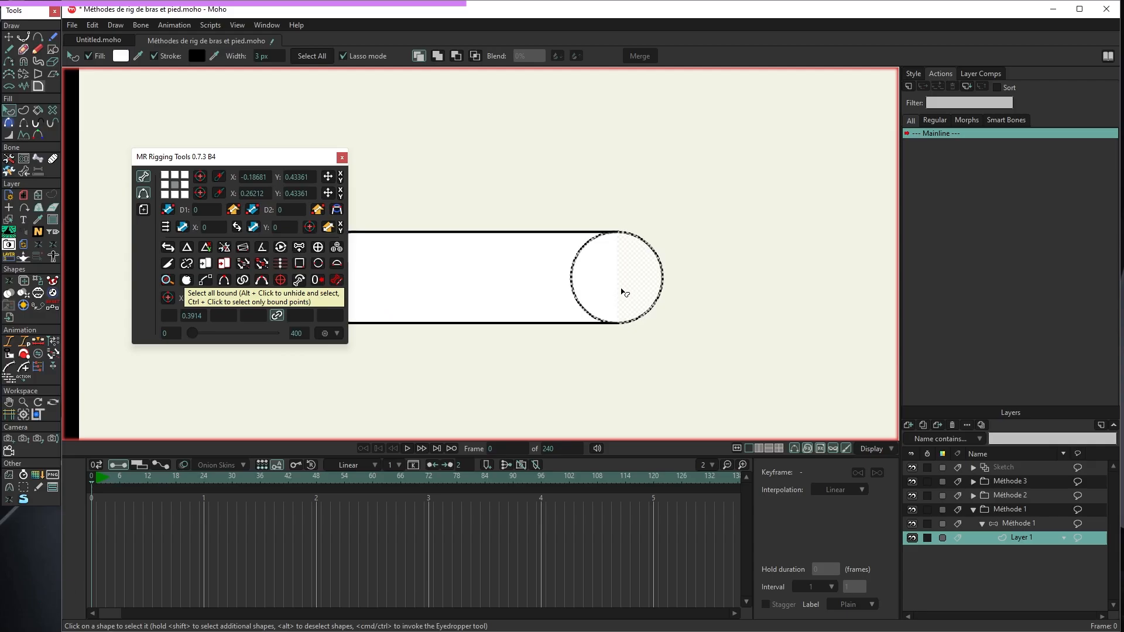
pyautogui.press('Down')
pyautogui.click(605, 359)
pyautogui.scroll(-4, 650, 328)
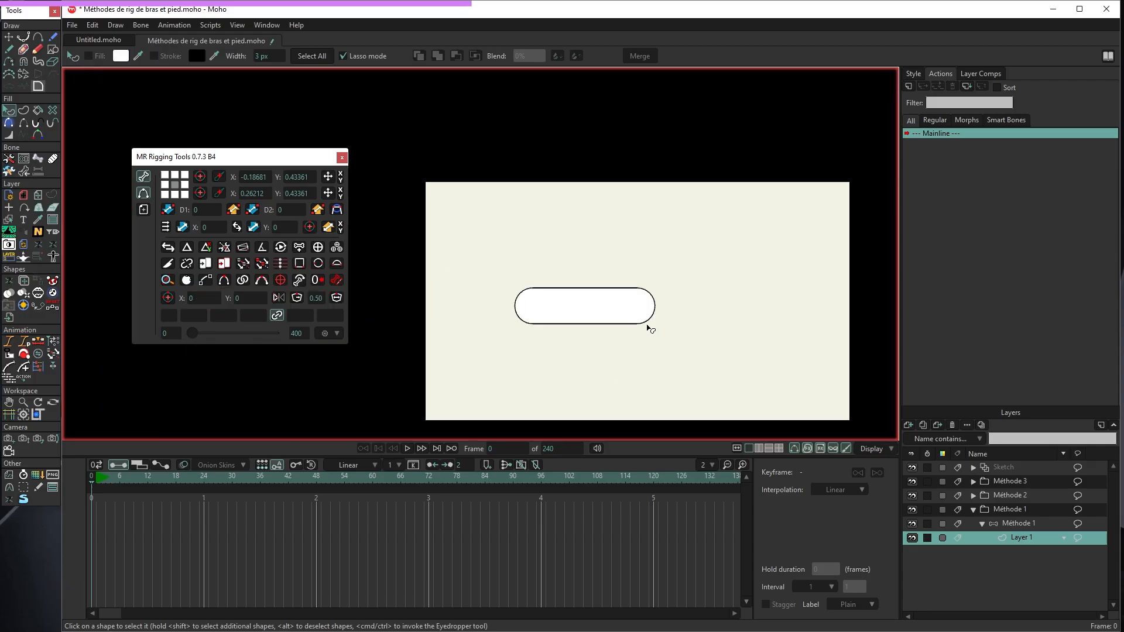
pyautogui.scroll(3, 661, 314)
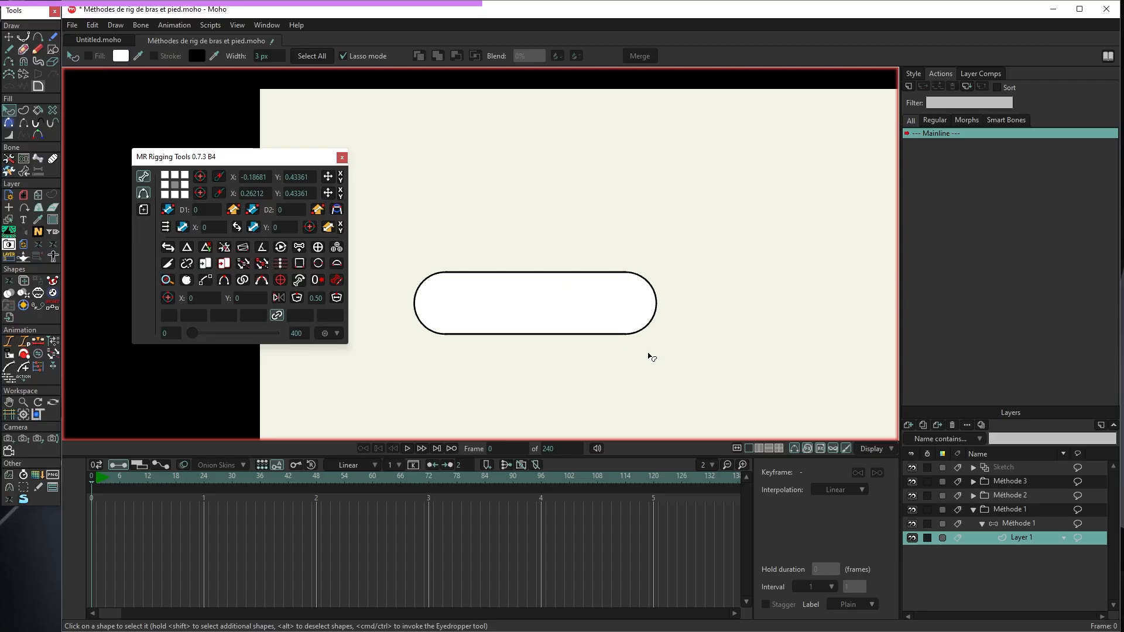
# Duplicate the rectangle together with its right circle using Transform Points, and move the copy horizontally beyond the right end of the original.
pyautogui.click(8, 36)
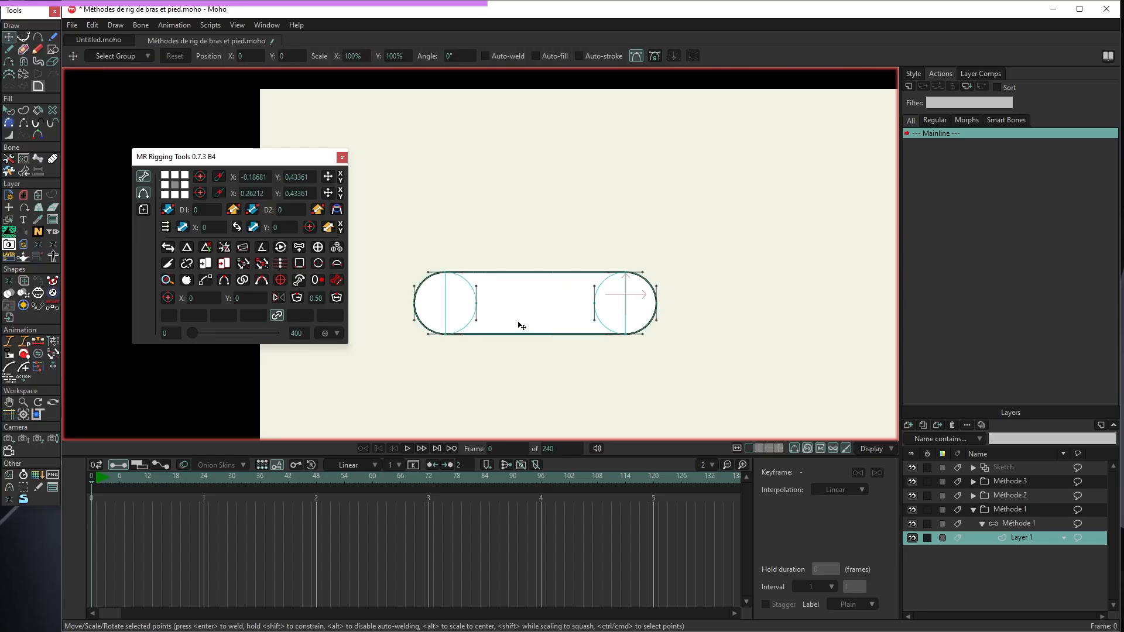
pyautogui.doubleClick(530, 306)
pyautogui.scroll(2, 703, 321)
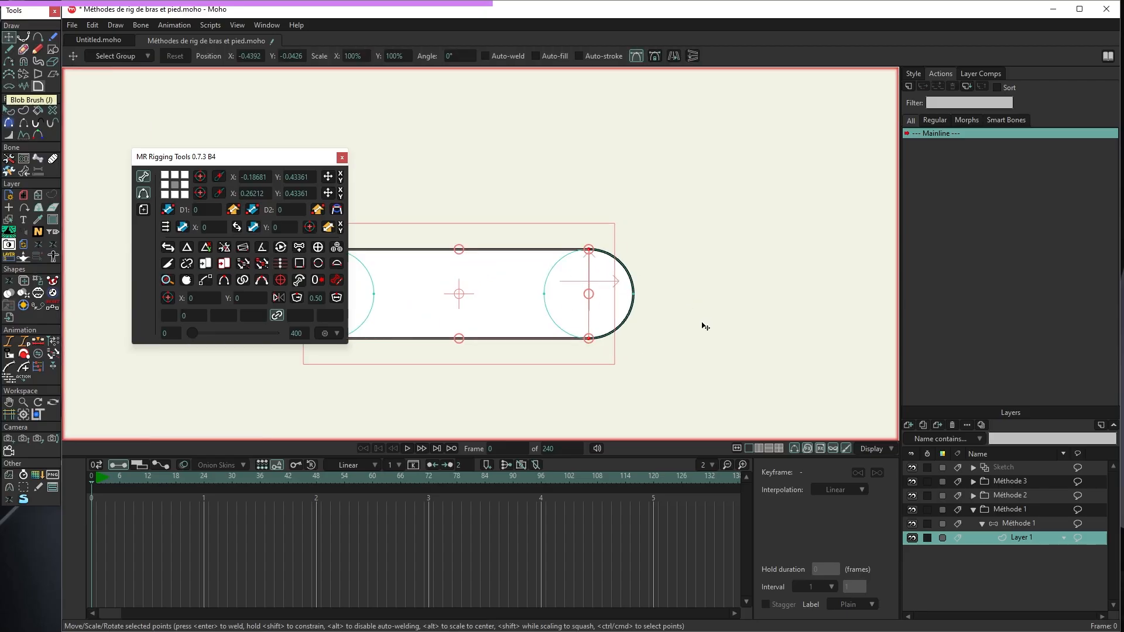
pyautogui.keyDown('shift'); pyautogui.click(616, 315); pyautogui.keyUp('shift')
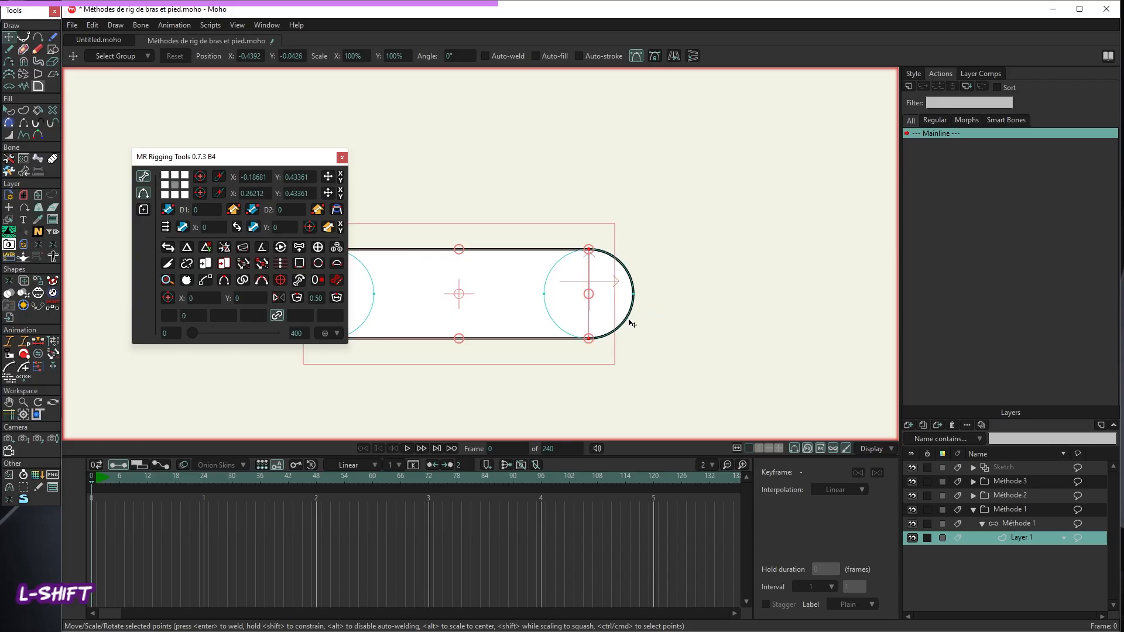
pyautogui.keyDown('shift'); pyautogui.click(628, 317); pyautogui.keyUp('shift')
pyautogui.scroll(-2, 629, 318)
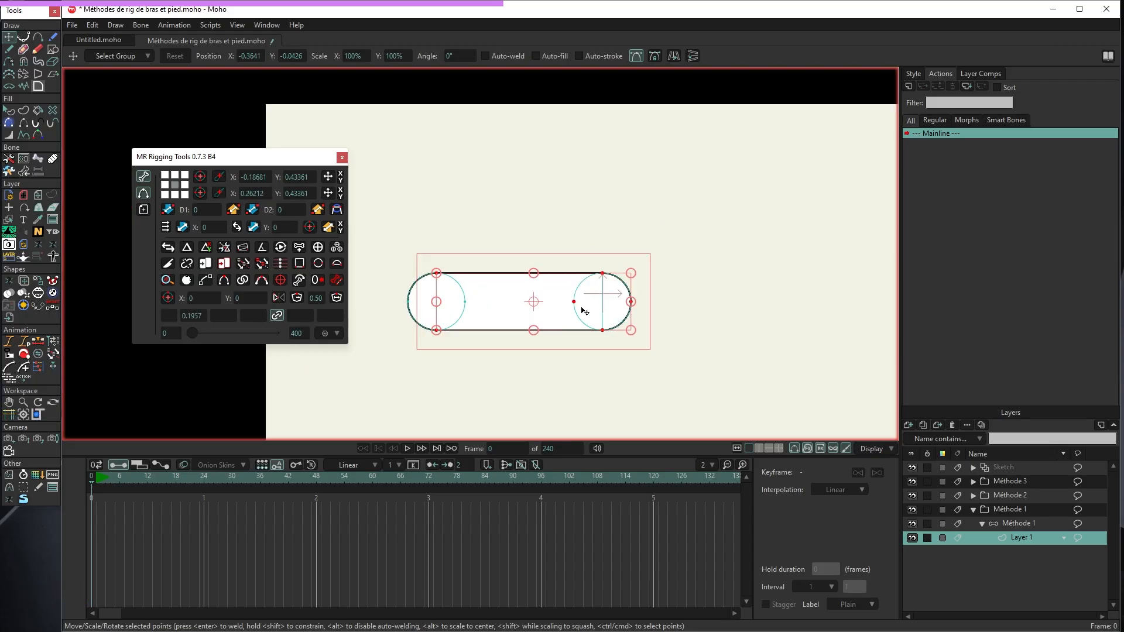
pyautogui.hotkey('ctrl', 'v')
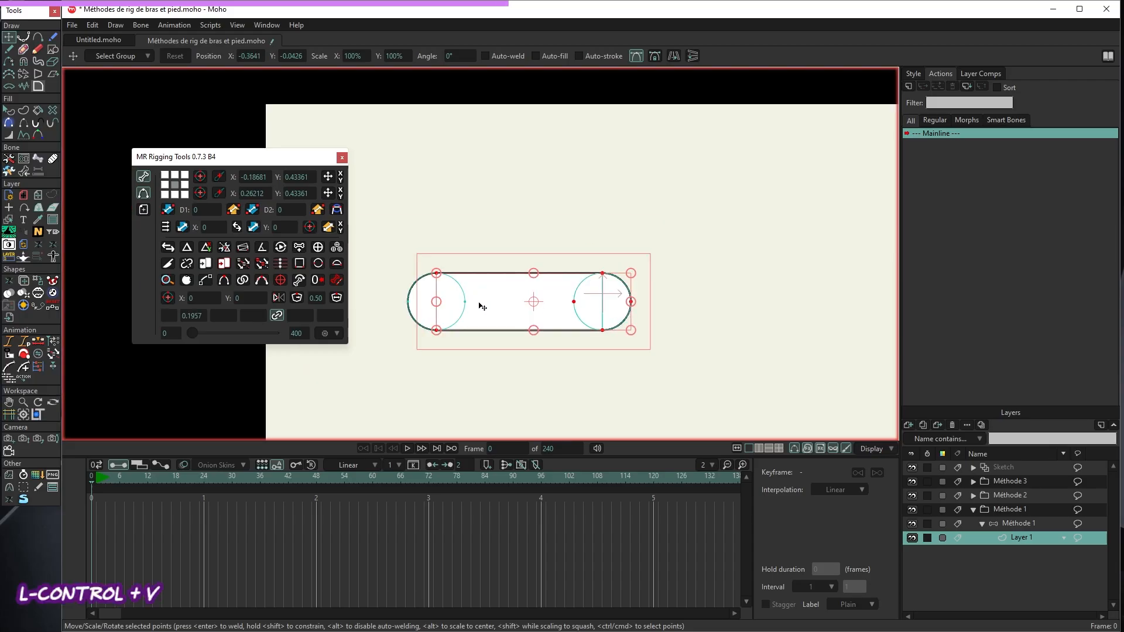
pyautogui.moveTo(491, 307); pyautogui.dragTo(649, 313)
# Align the copied segment's left edge with the vertical centre line of the middle joint circle, at about X 0.511.
pyautogui.scroll(8, 649, 313)
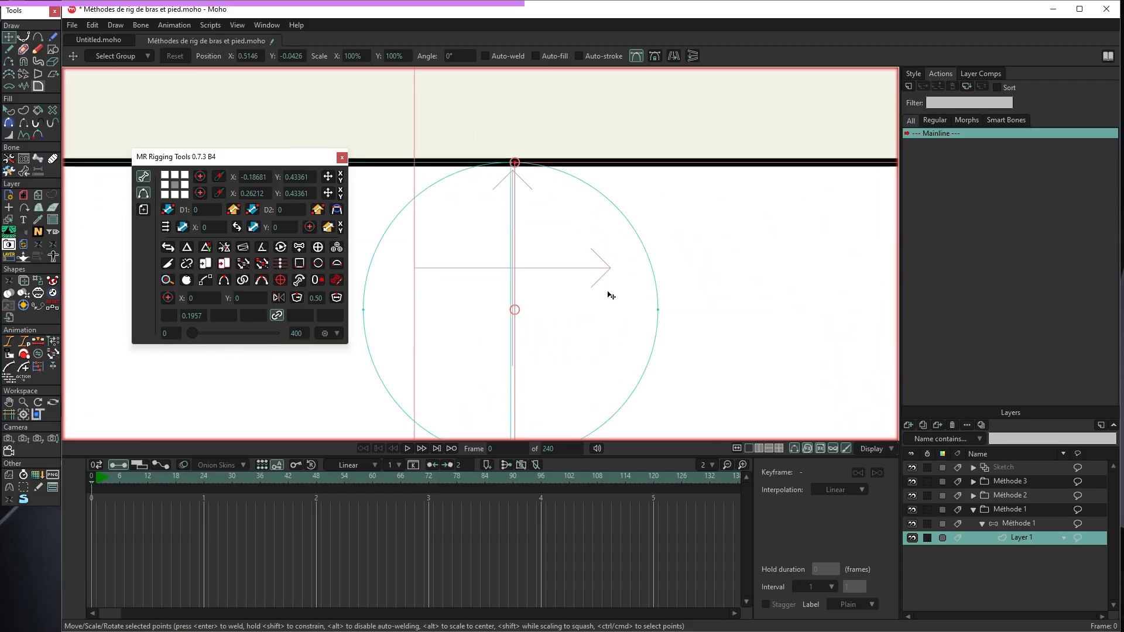
pyautogui.moveTo(750, 320)
pyautogui.mouseDown()
pyautogui.moveTo(757, 316)
pyautogui.moveTo(747, 320)
pyautogui.mouseUp()
pyautogui.moveTo(746, 319); pyautogui.dragTo(743, 319)
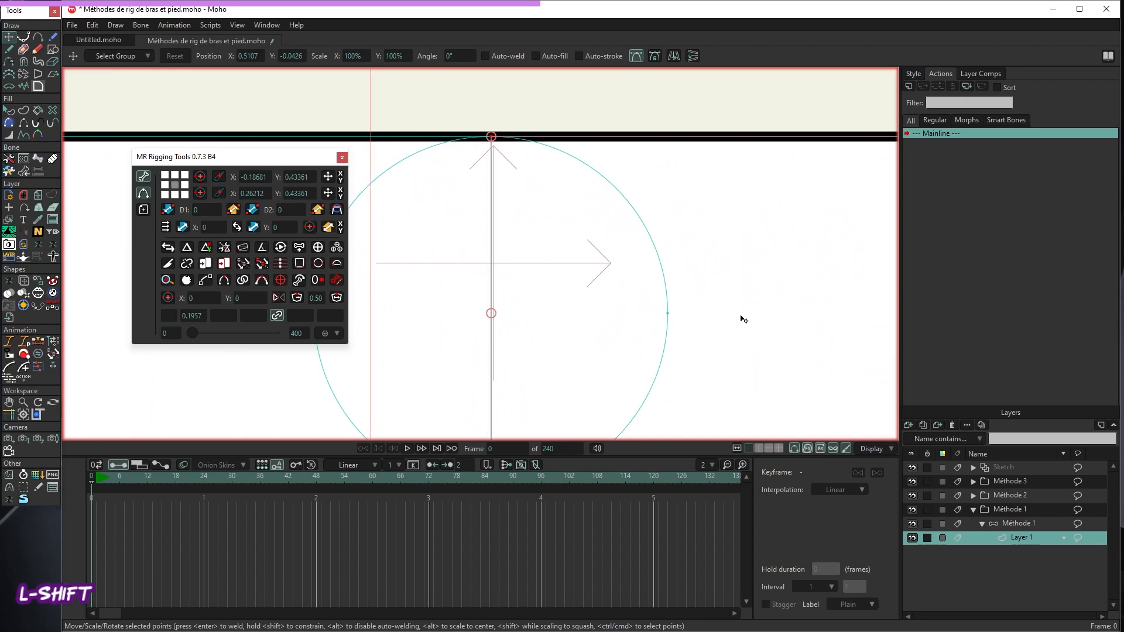
pyautogui.scroll(-4, 680, 258)
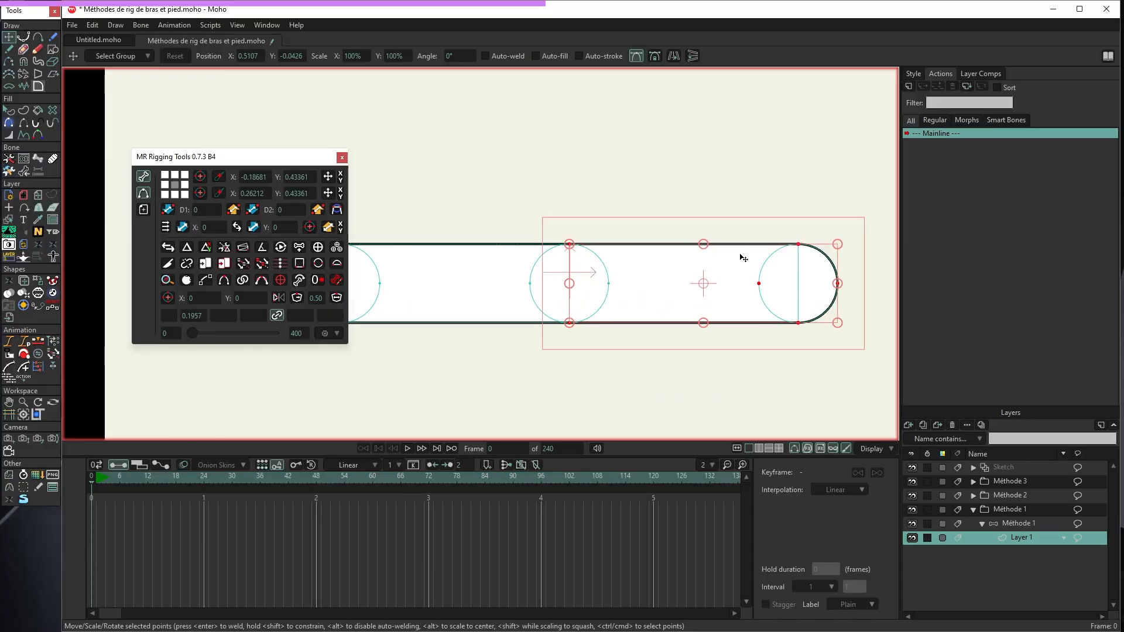
pyautogui.press('Escape')
pyautogui.scroll(5, 563, 241)
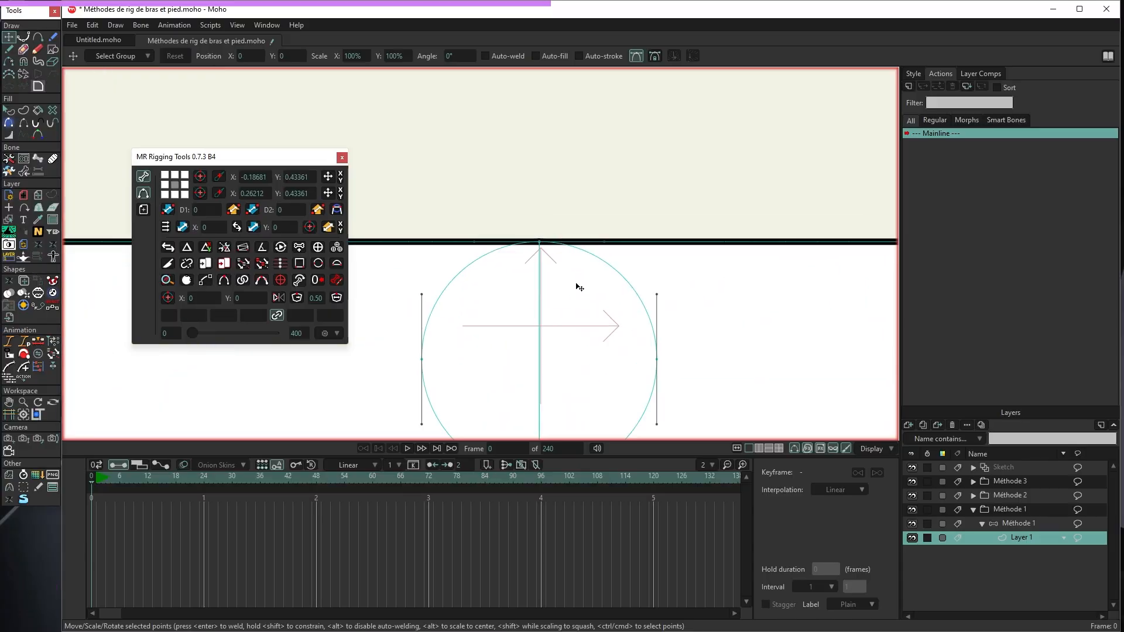
pyautogui.scroll(3, 549, 258)
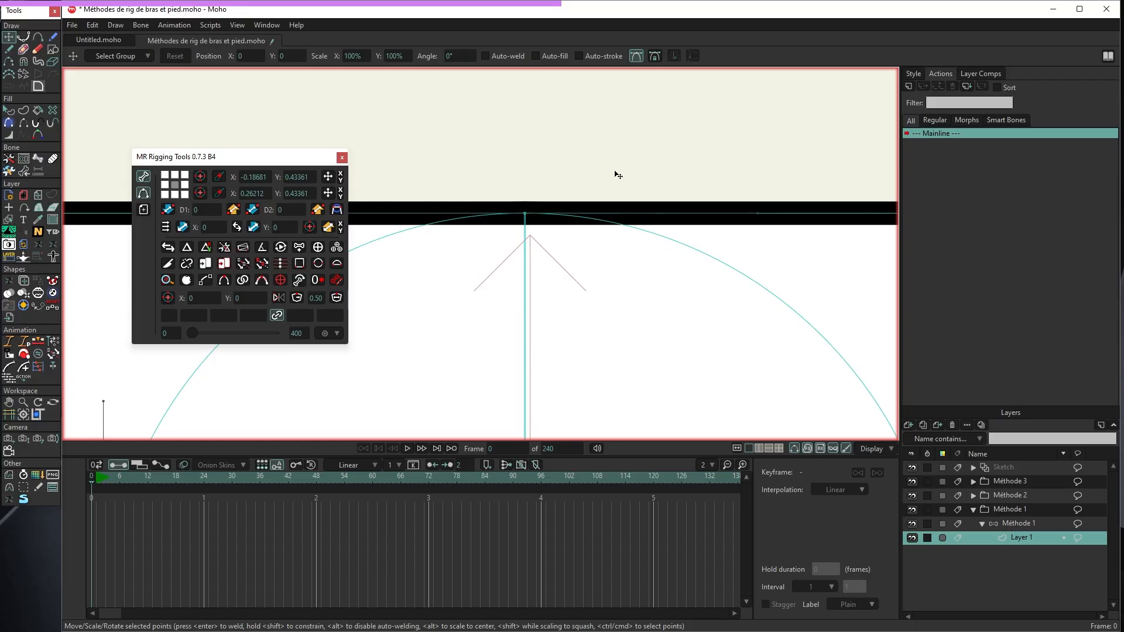
# Slink the overlapping points at the top and at the bottom of the middle joint both horizontally and vertically.
pyautogui.scroll(-3, 615, 173)
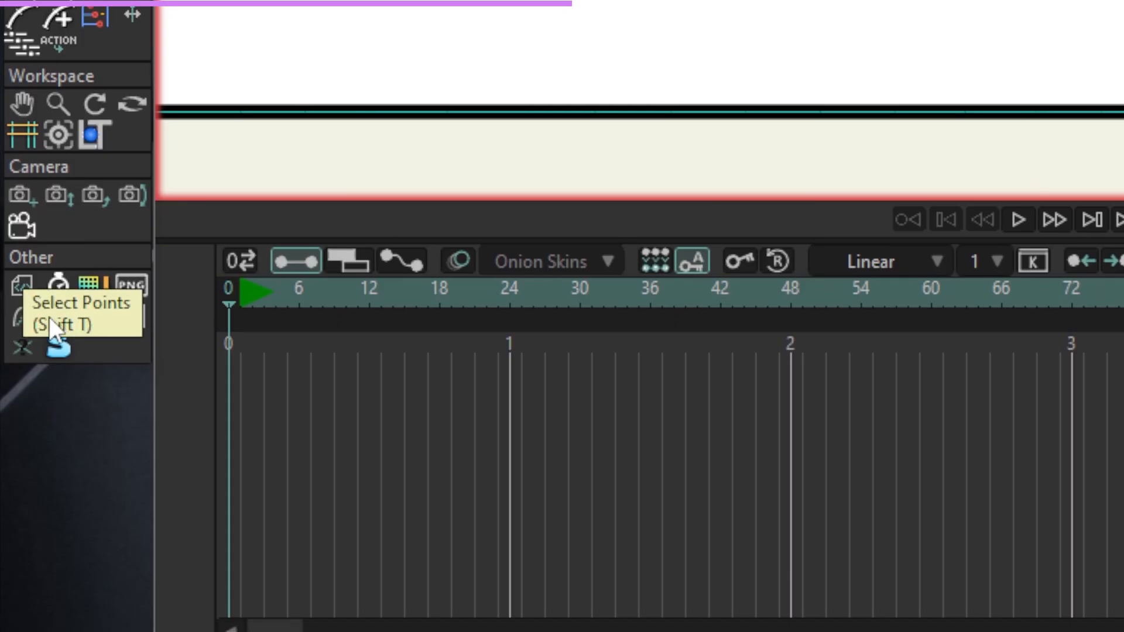
pyautogui.click(49, 317)
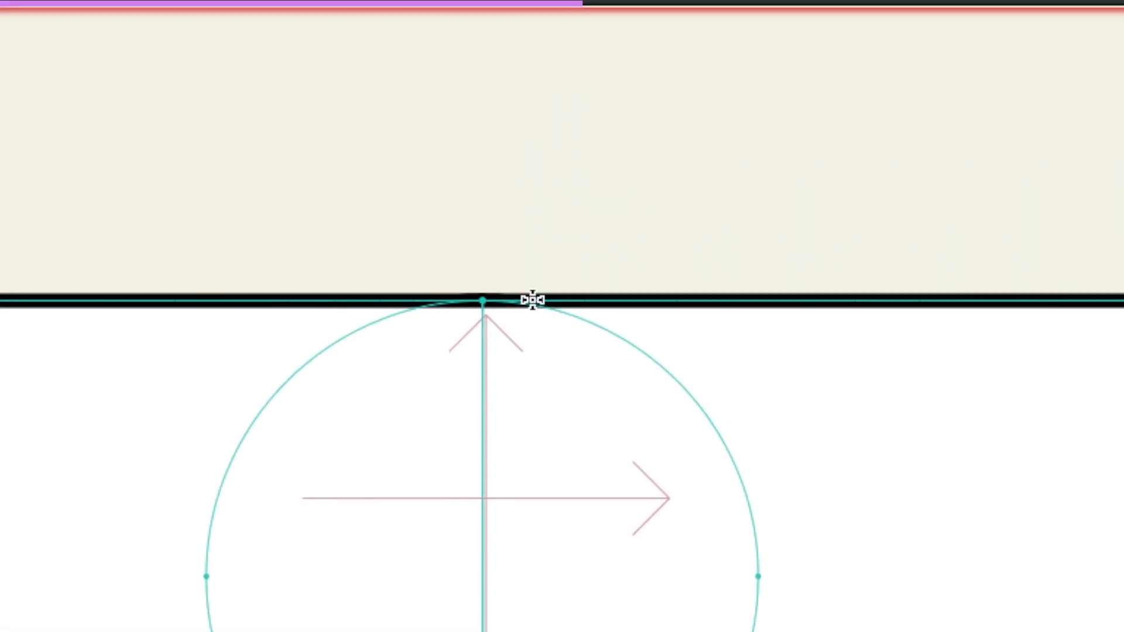
pyautogui.moveTo(515, 276); pyautogui.dragTo(464, 322)
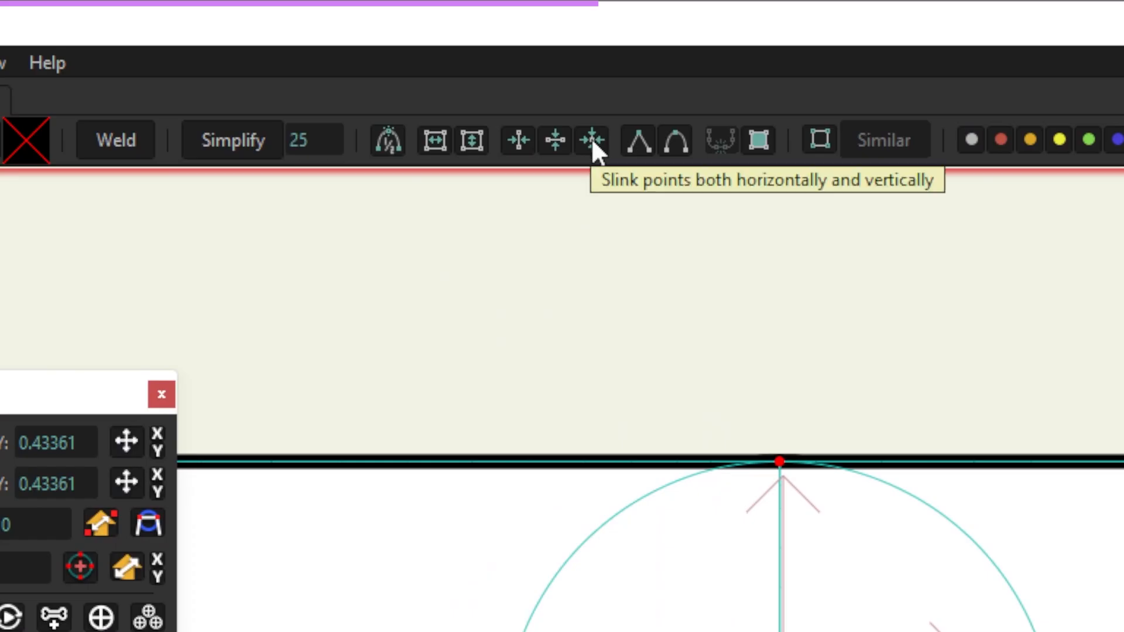
pyautogui.click(592, 139)
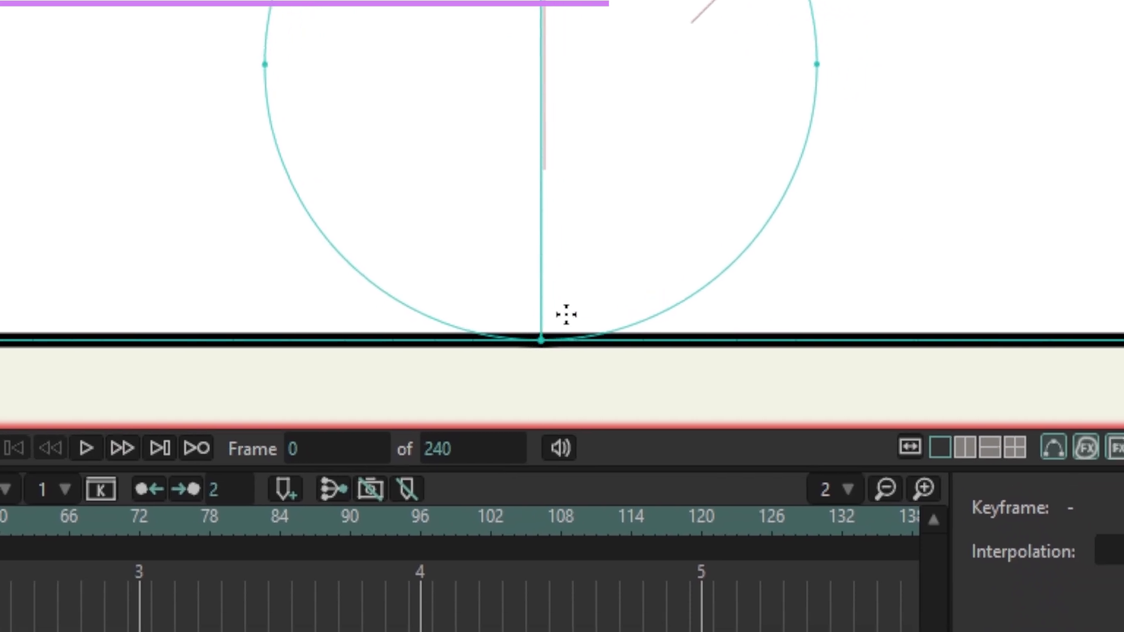
pyautogui.click(519, 369)
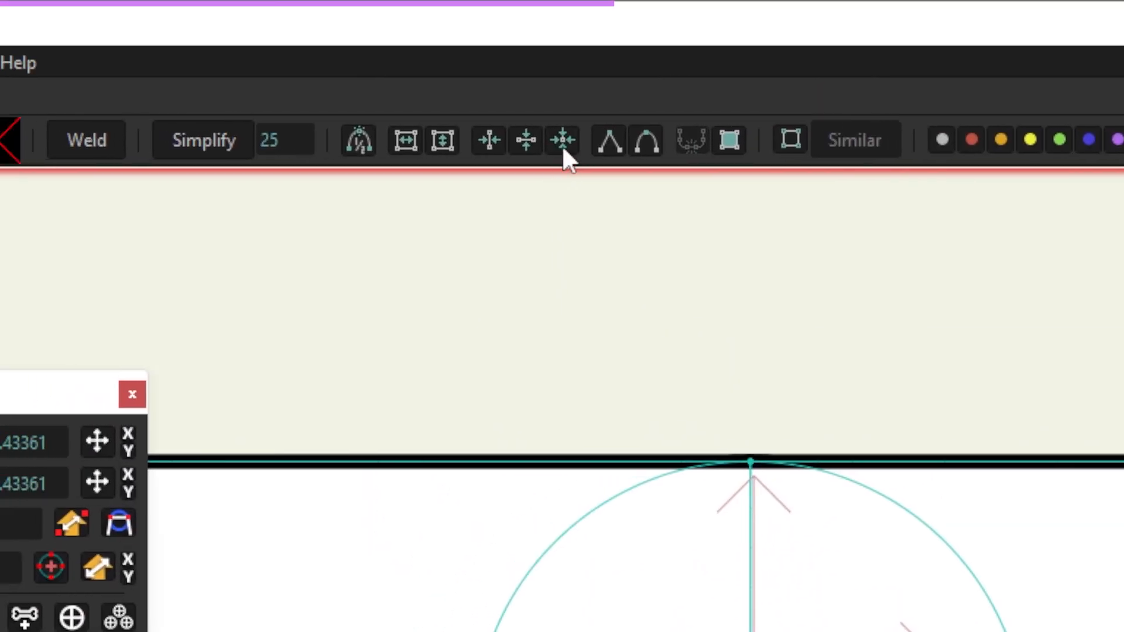
pyautogui.click(563, 148)
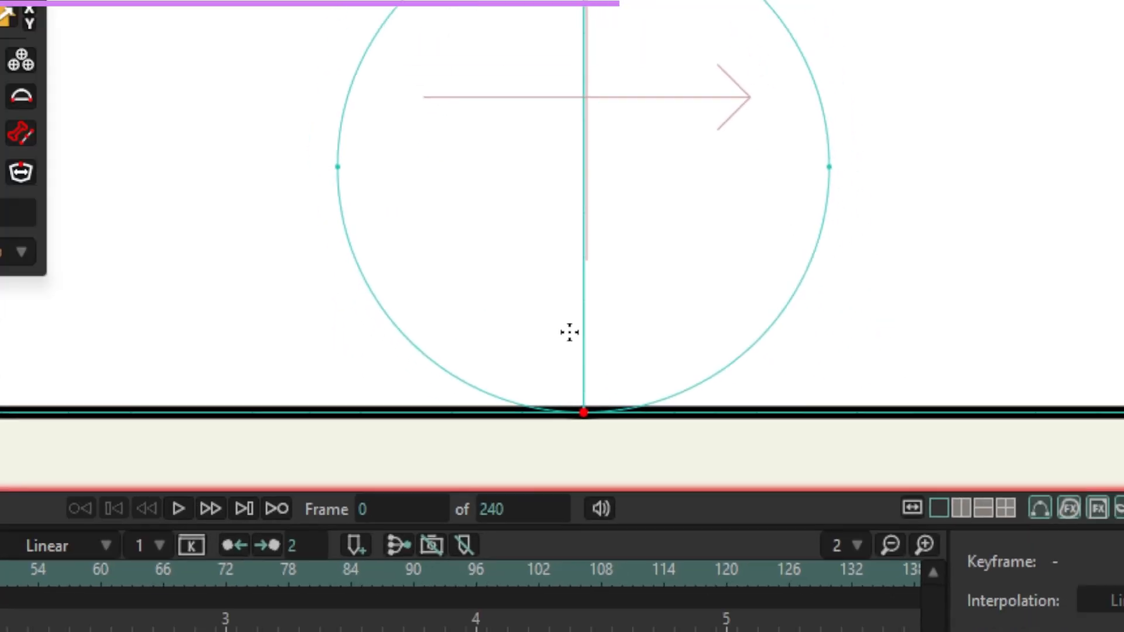
# Examine the alignment of the middle joint's points up close, and the outline of the whole limb.
pyautogui.scroll(5, 594, 170)
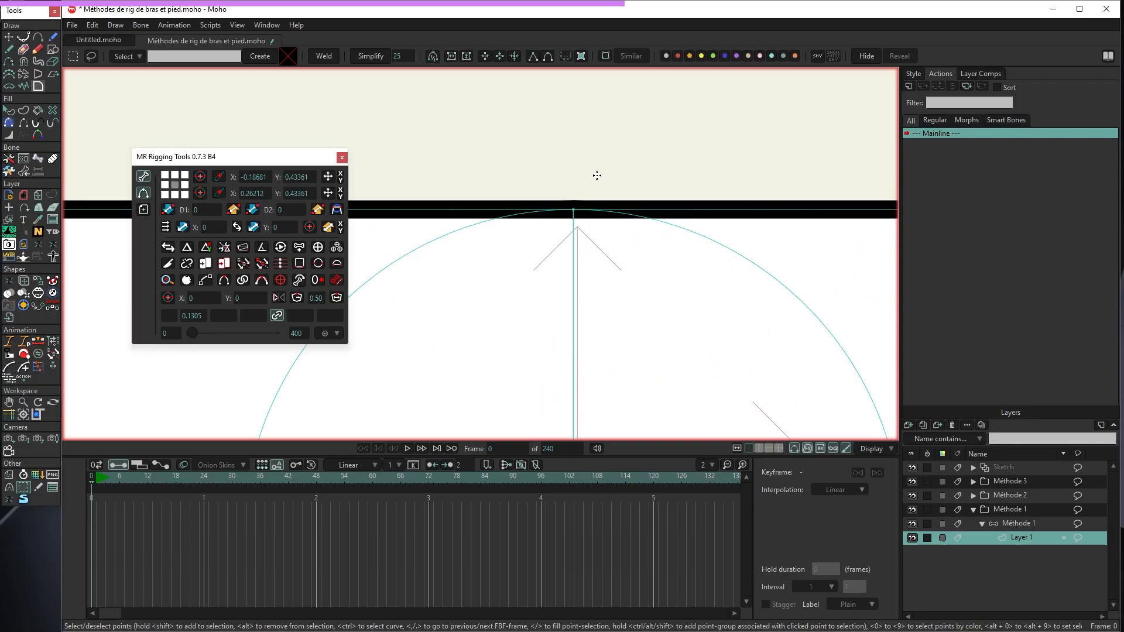
pyautogui.scroll(4, 547, 188)
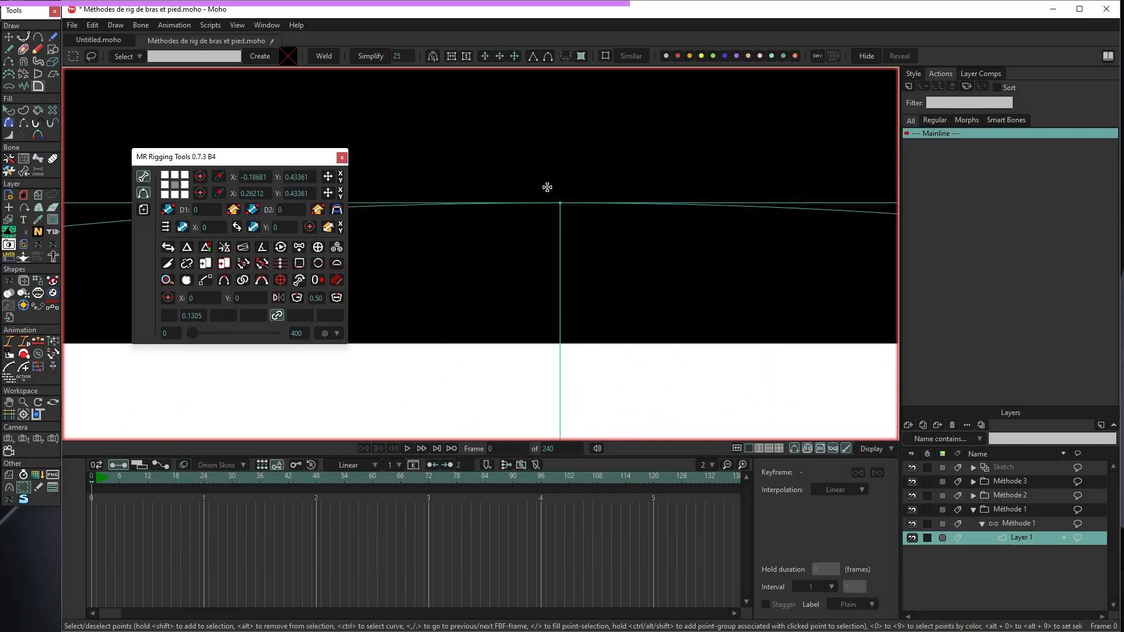
pyautogui.scroll(-6, 567, 188)
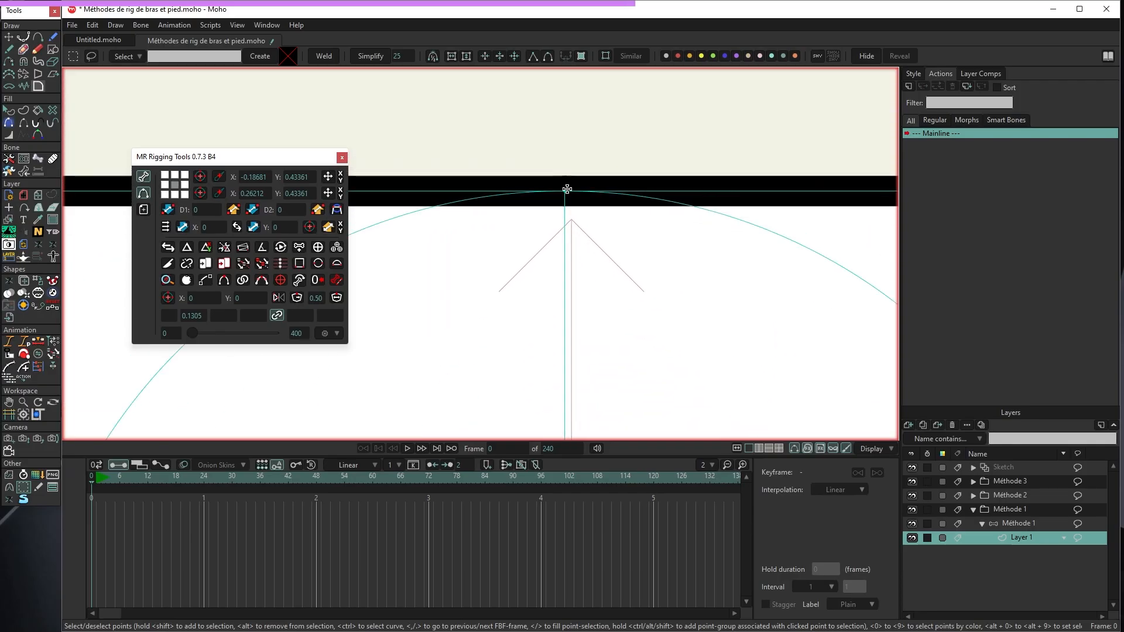
pyautogui.scroll(-3, 567, 188)
pyautogui.scroll(1, 590, 183)
pyautogui.click(16, 113)
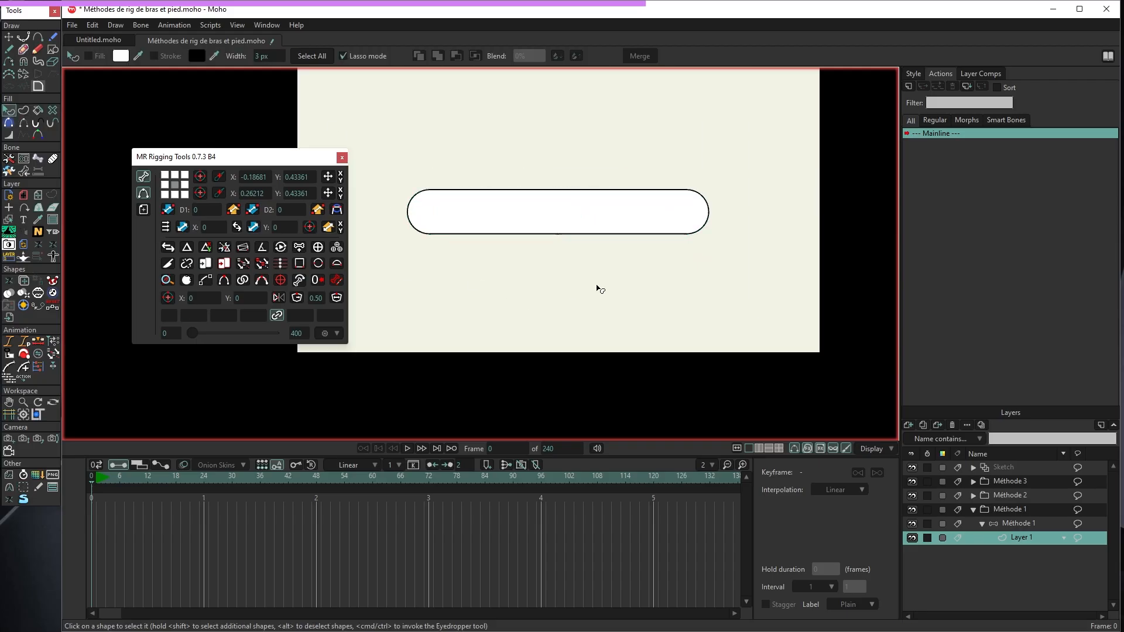
pyautogui.scroll(-2, 606, 284)
pyautogui.scroll(2, 571, 237)
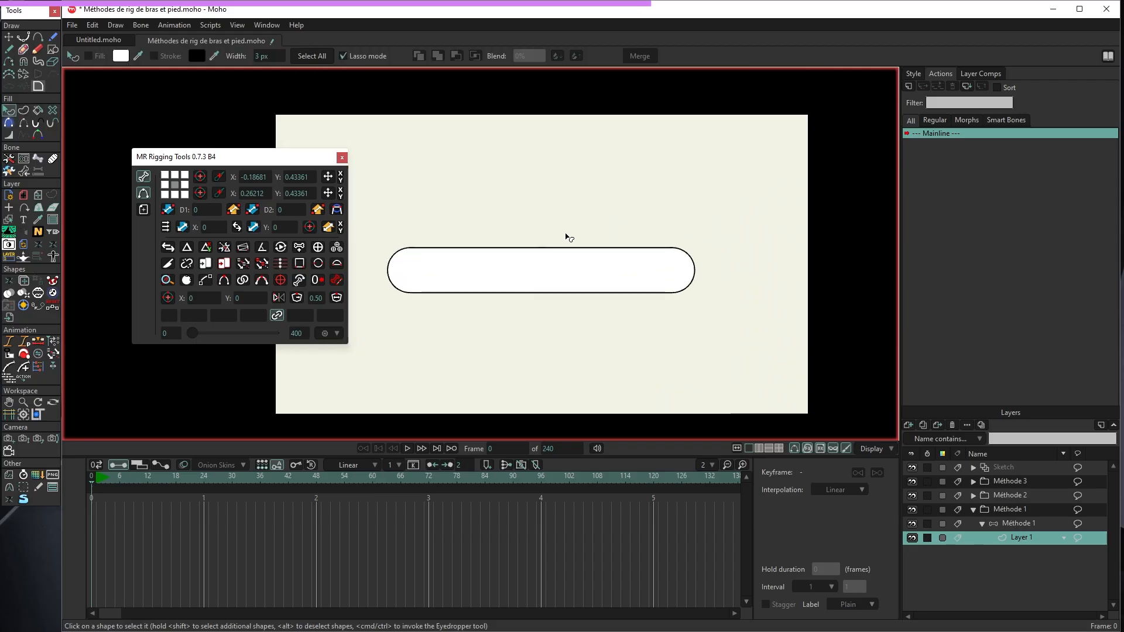
pyautogui.scroll(2, 514, 253)
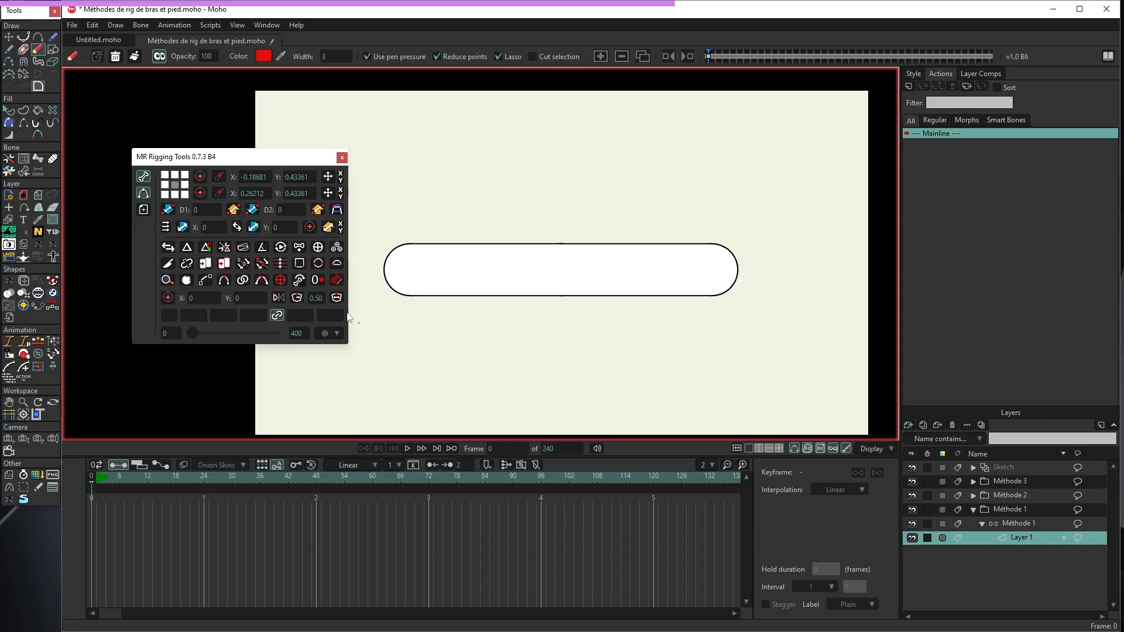
# Create a bone in the Méthode 1 bone layer from the left joint circle's centre to the middle circle's centre with MR Rigging Tools.
pyautogui.moveTo(184, 158); pyautogui.dragTo(183, 175)
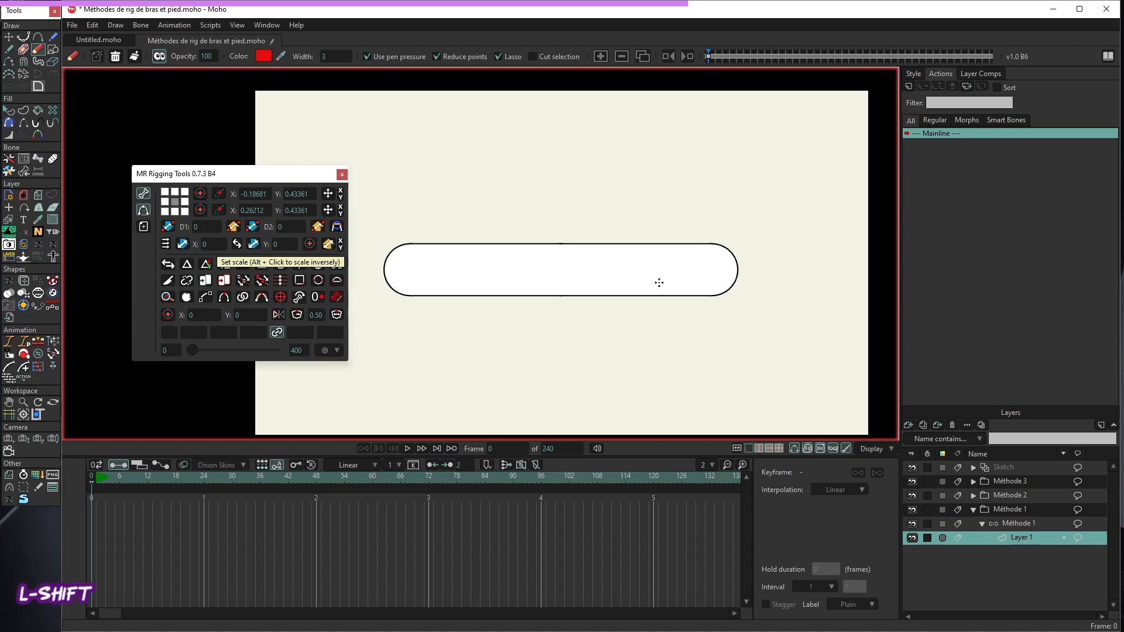
pyautogui.hotkey('shift', 'r')
pyautogui.scroll(-1, 517, 261)
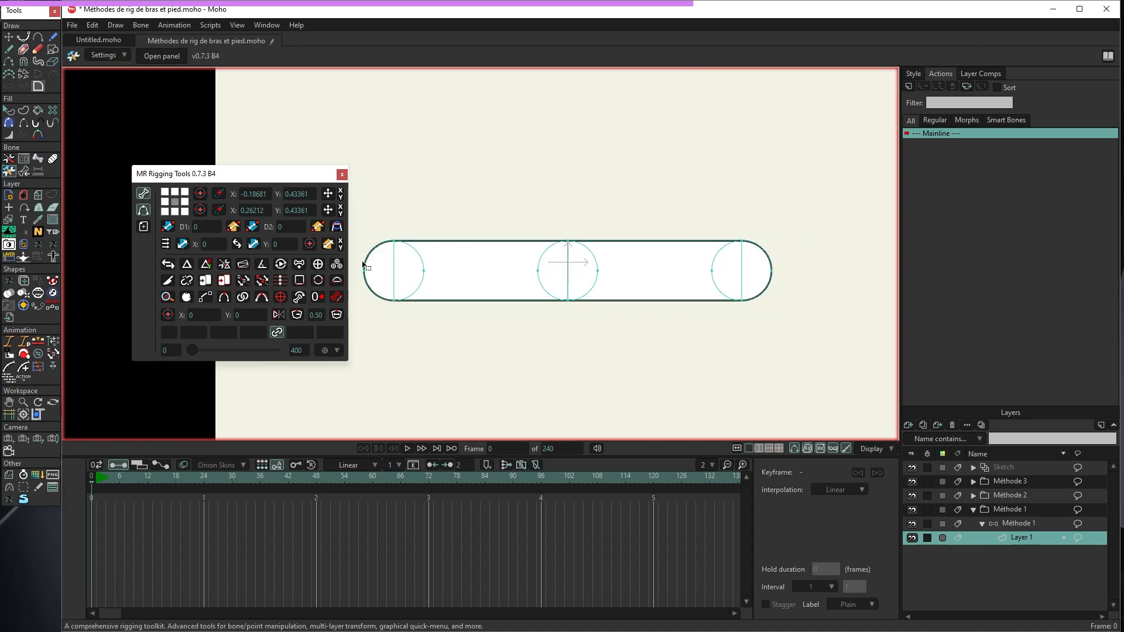
pyautogui.scroll(1, 366, 263)
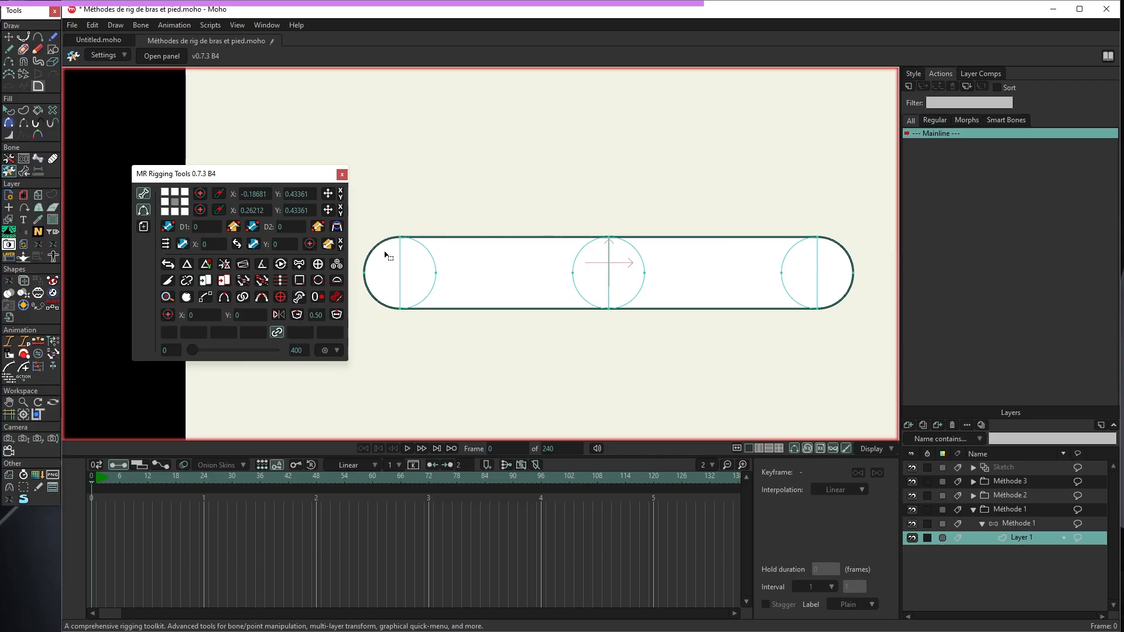
pyautogui.click(385, 252)
pyautogui.click(200, 192)
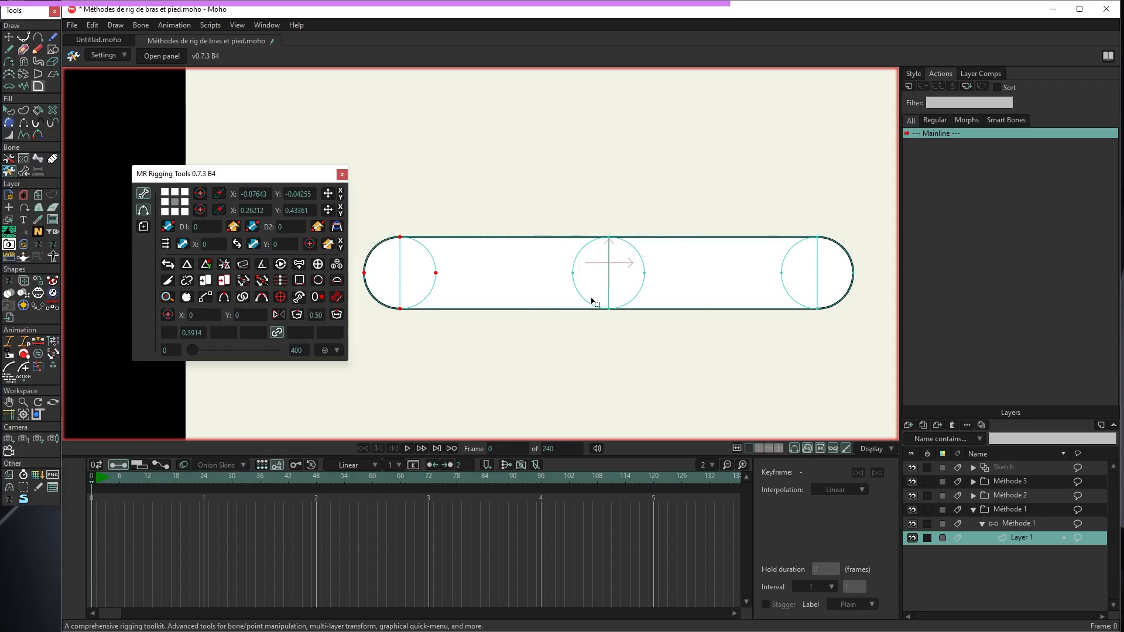
pyautogui.doubleClick(639, 292)
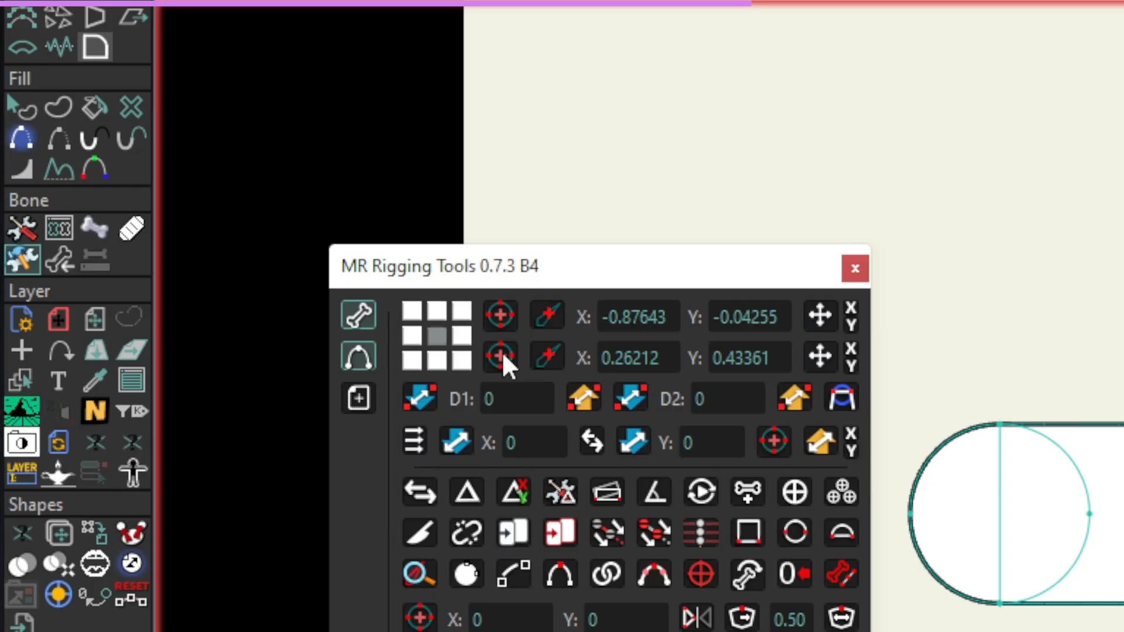
pyautogui.click(501, 351)
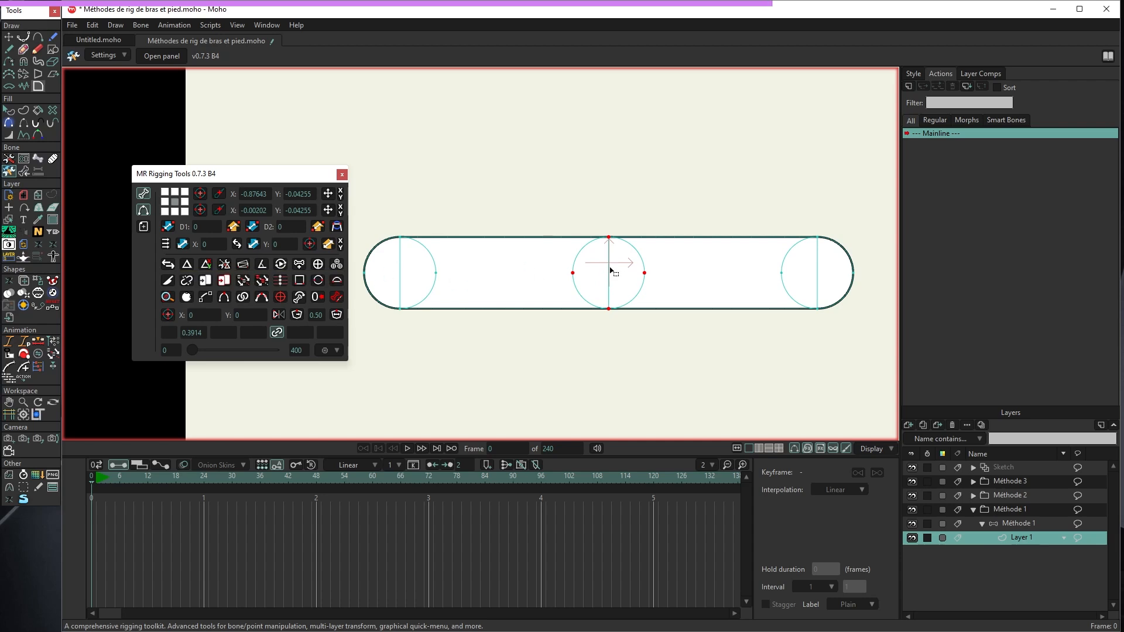
pyautogui.click(1028, 524)
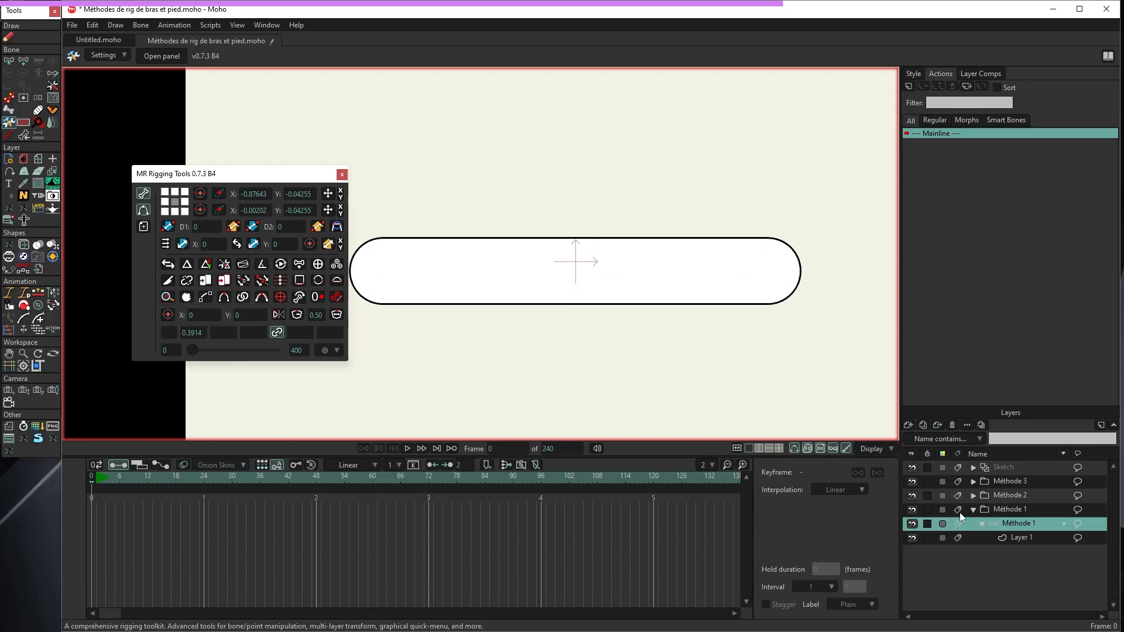
pyautogui.click(300, 269)
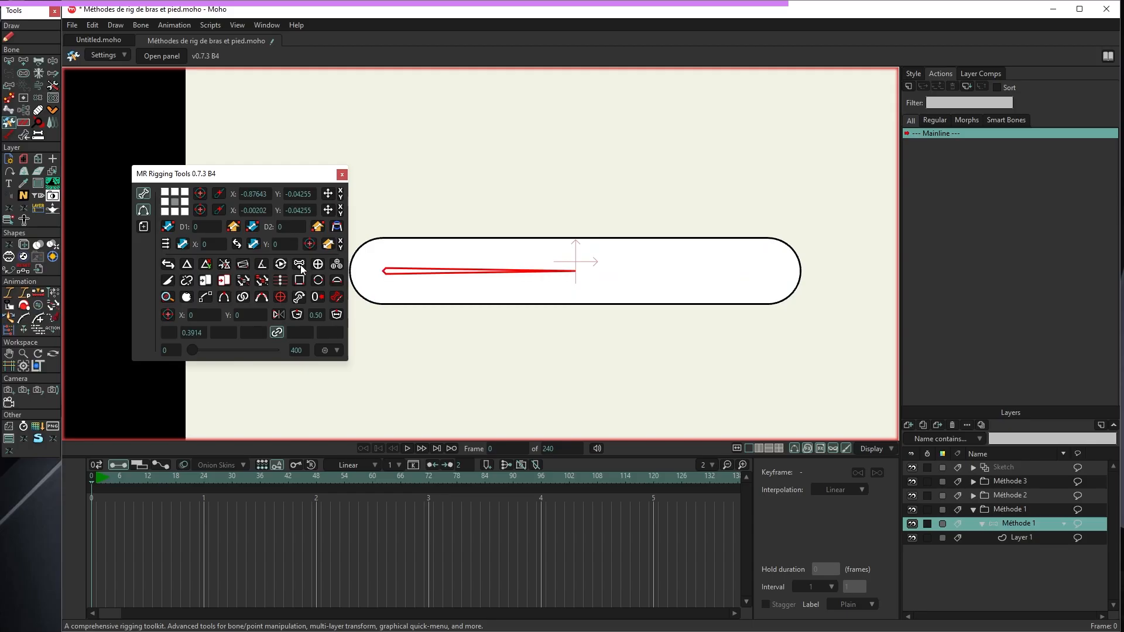
# Create a second bone from the middle joint circle's centre to the right circle's centre using the points of Layer 1.
pyautogui.click(1007, 539)
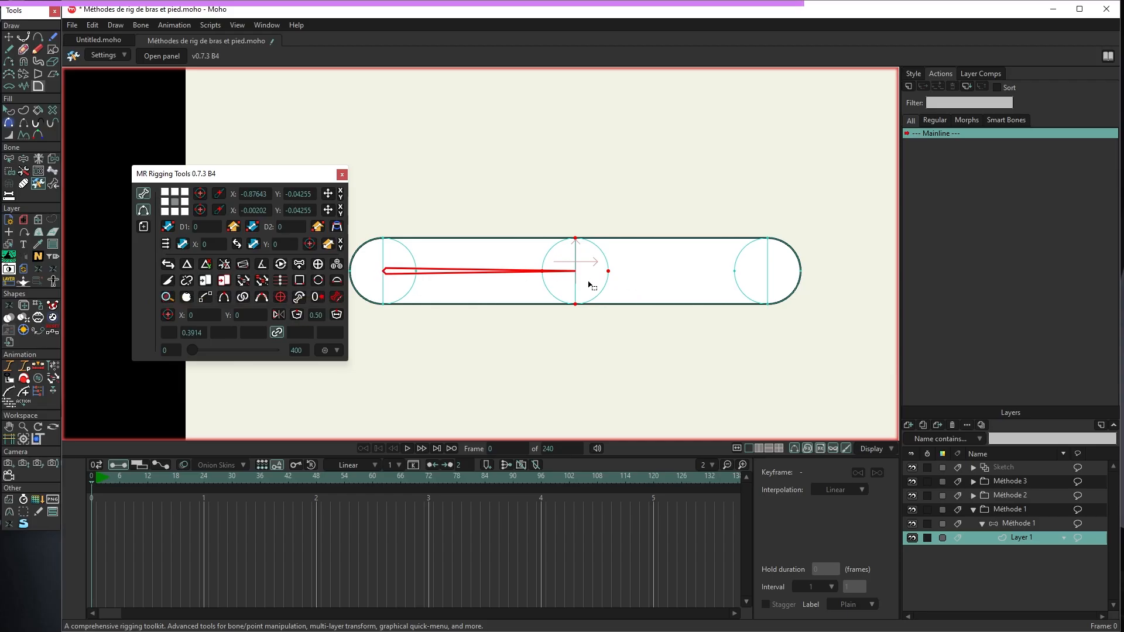
pyautogui.click(604, 328)
pyautogui.click(200, 195)
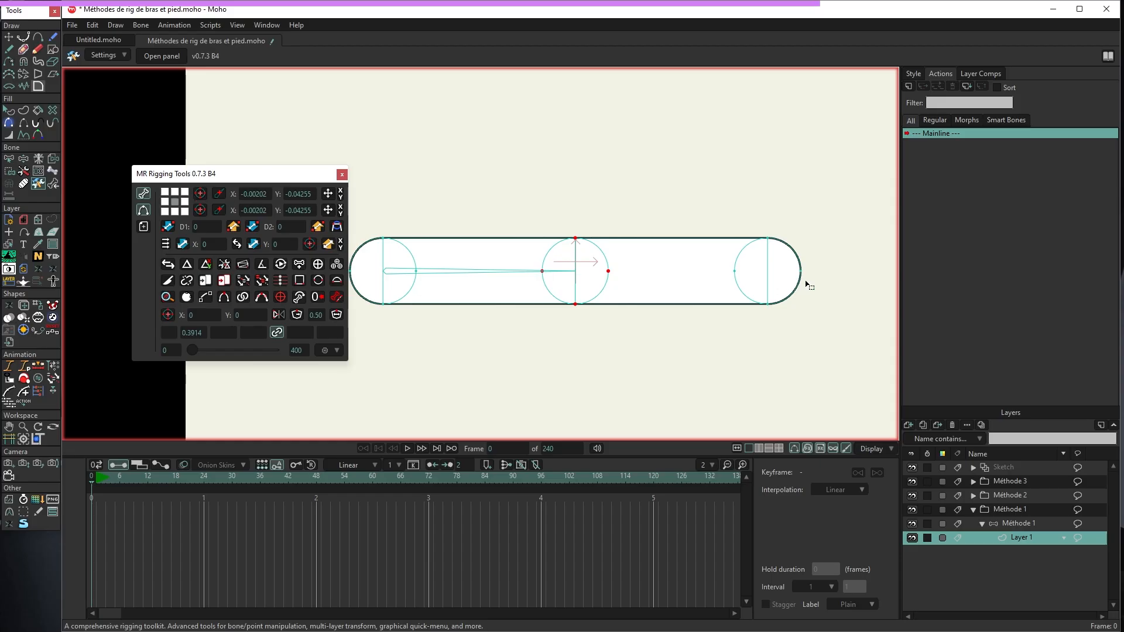
pyautogui.click(200, 211)
pyautogui.click(299, 264)
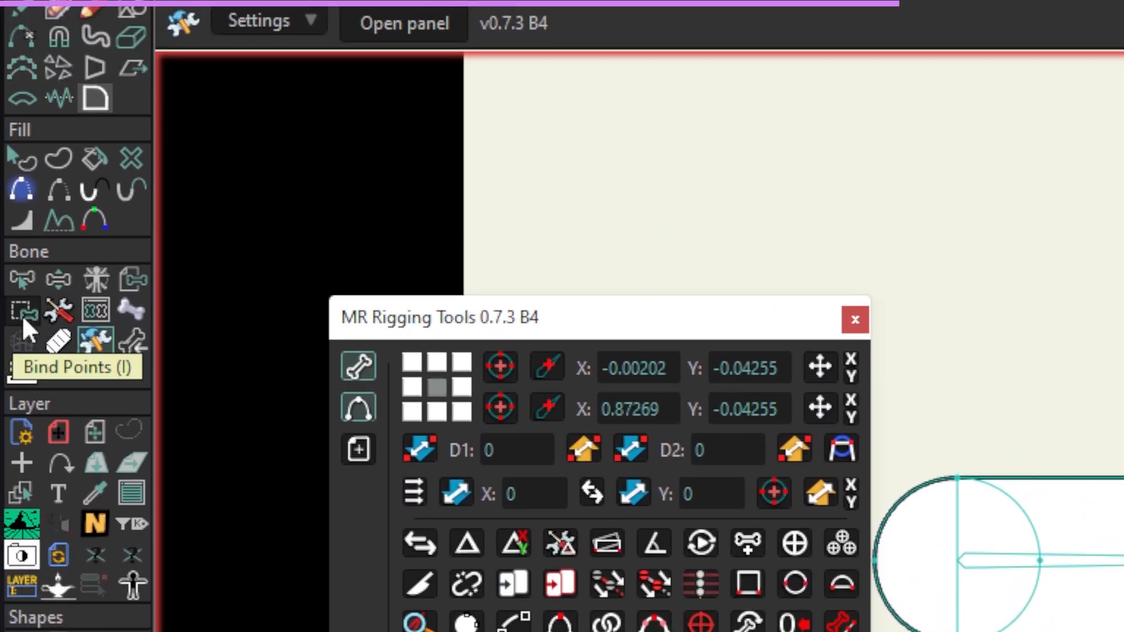
# Bind the right segment's points, including its end circle, to the right bone.
pyautogui.click(23, 247)
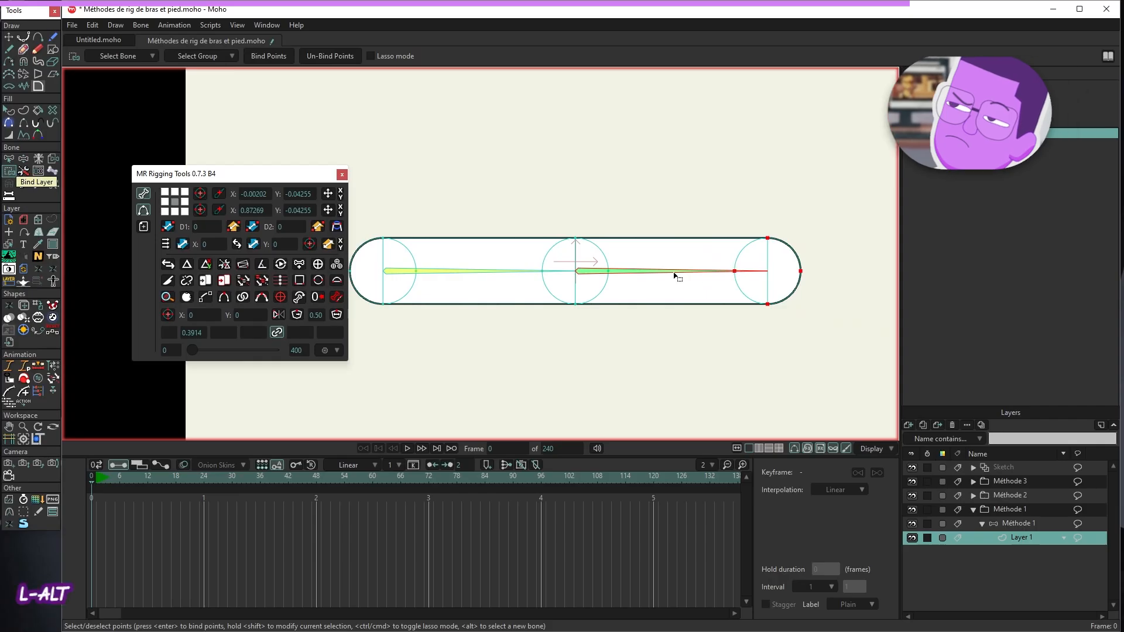
pyautogui.keyDown('alt'); pyautogui.click(672, 274); pyautogui.keyUp('alt')
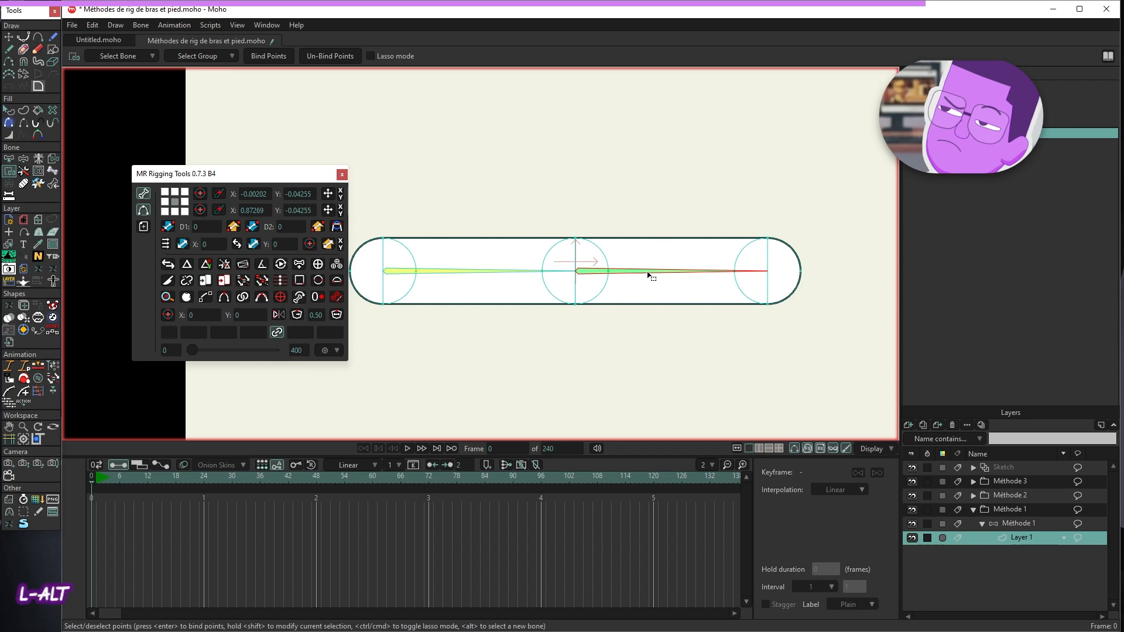
pyautogui.click(663, 297)
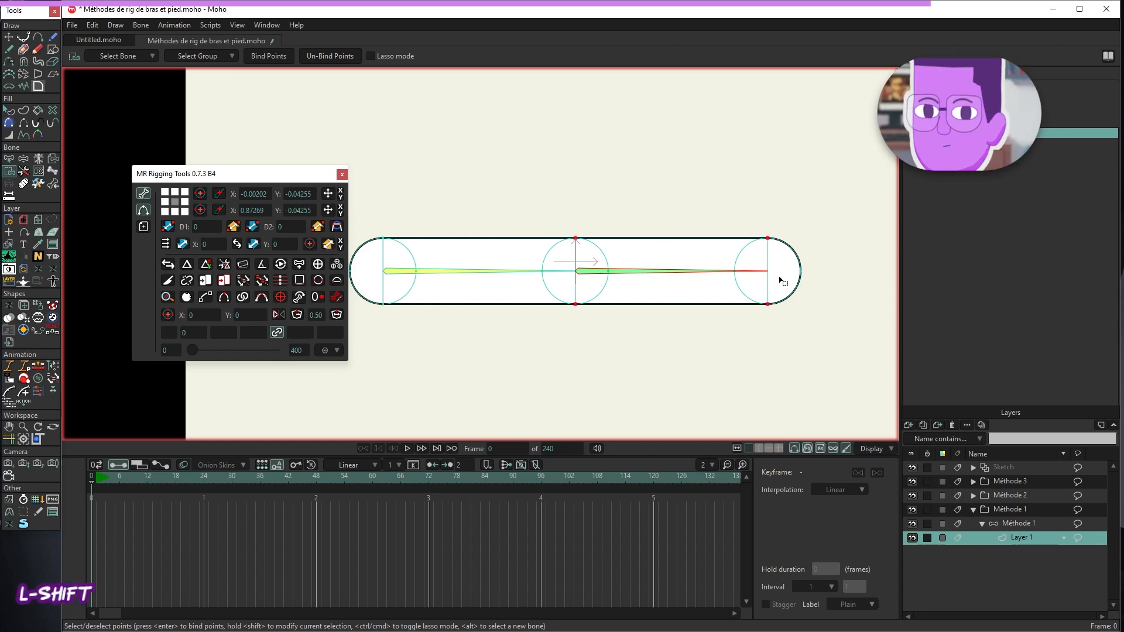
pyautogui.click(263, 57)
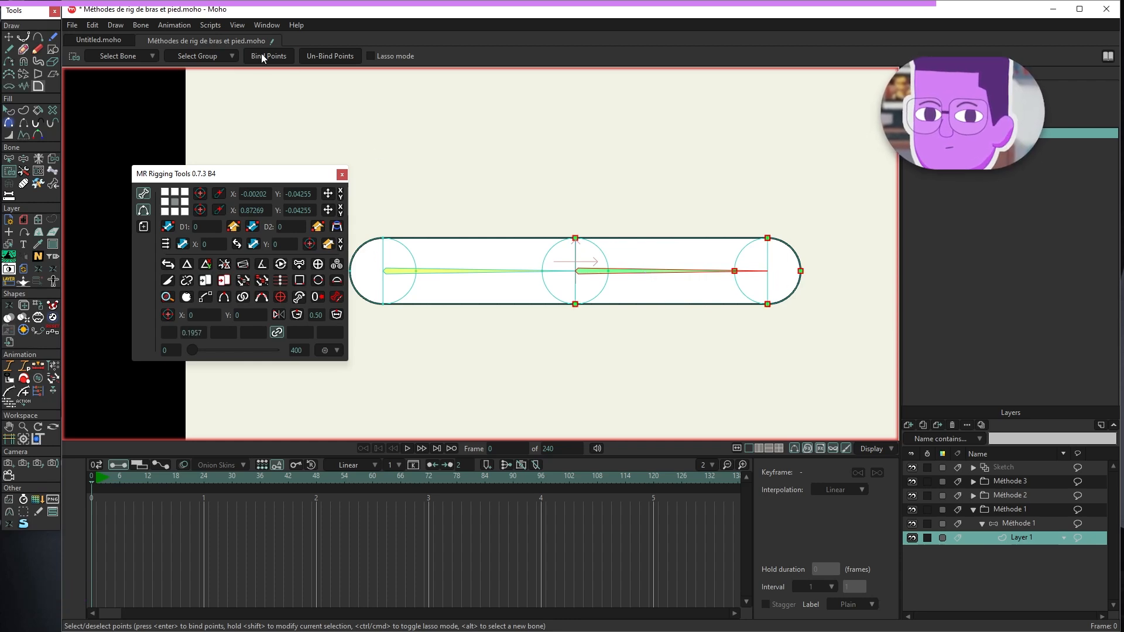
# Bind the left segment's points, including its end circle and the middle joint's top and bottom points, to the left bone.
pyautogui.keyDown('alt'); pyautogui.click(447, 271); pyautogui.keyUp('alt')
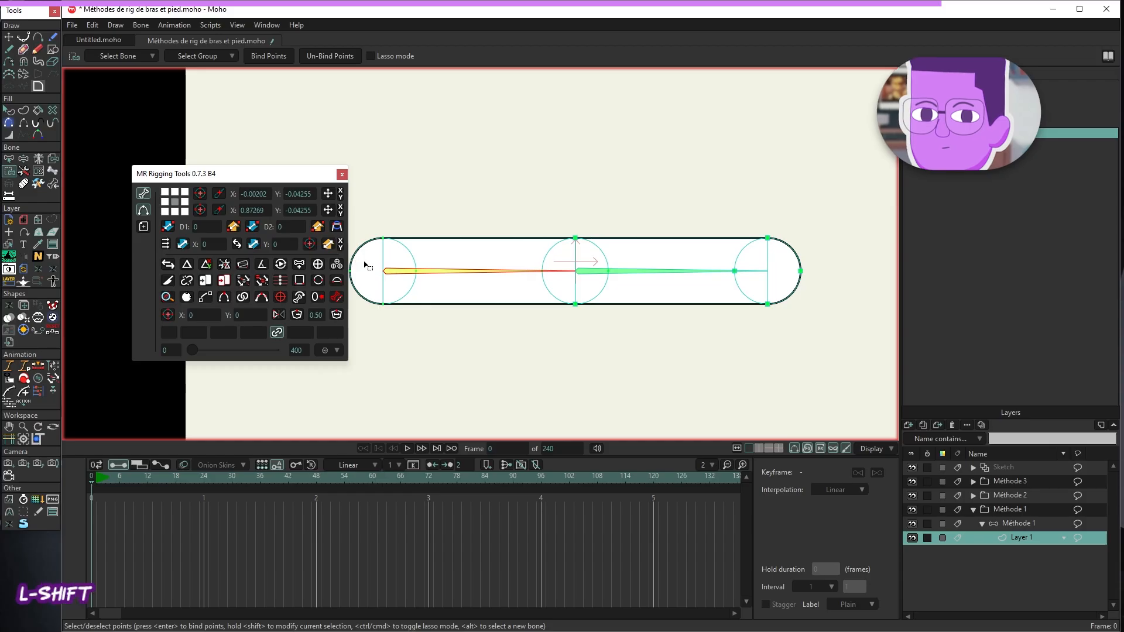
pyautogui.keyDown('shift'); pyautogui.click(375, 260); pyautogui.keyUp('shift')
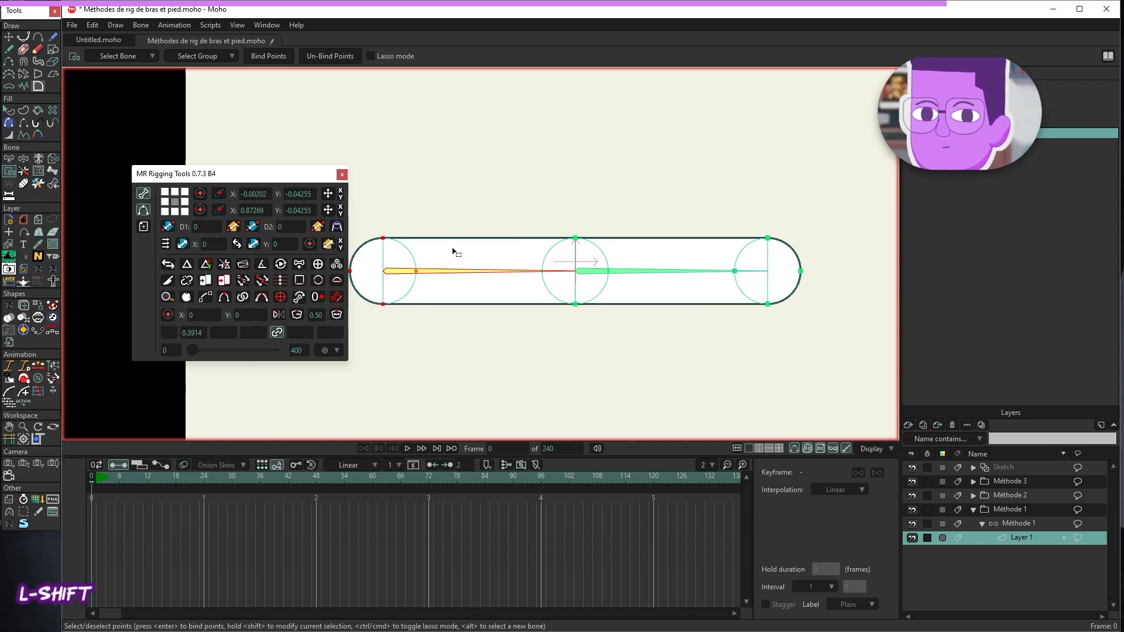
pyautogui.click(261, 56)
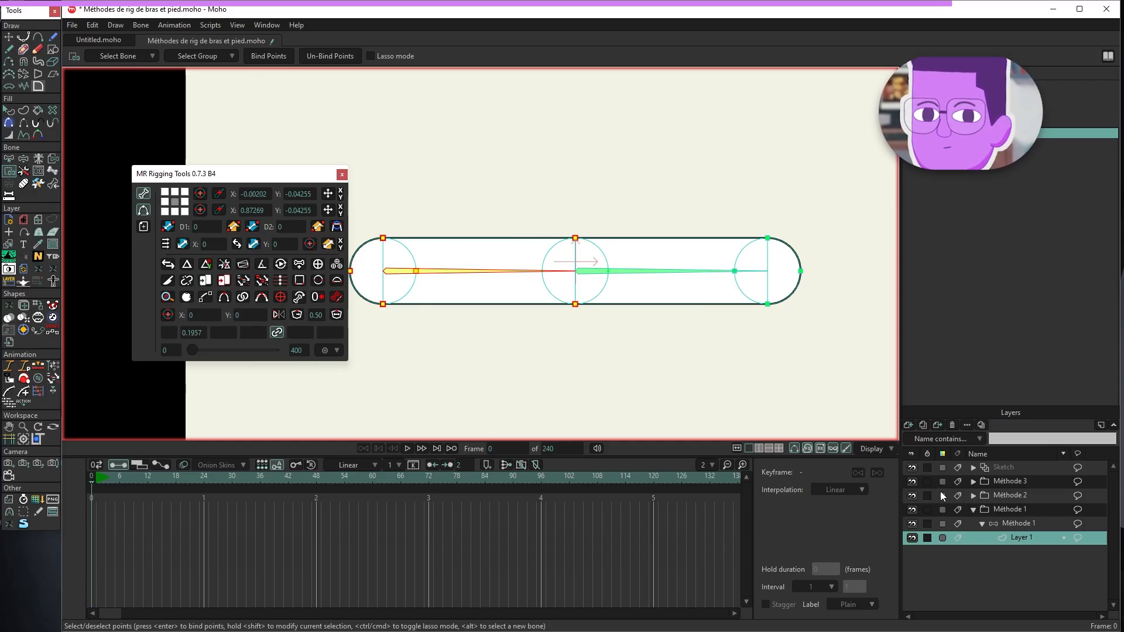
# Test the limb's bending in the Méthode 1 bone layer by manipulating the right bone, and undo the pose.
pyautogui.click(1017, 524)
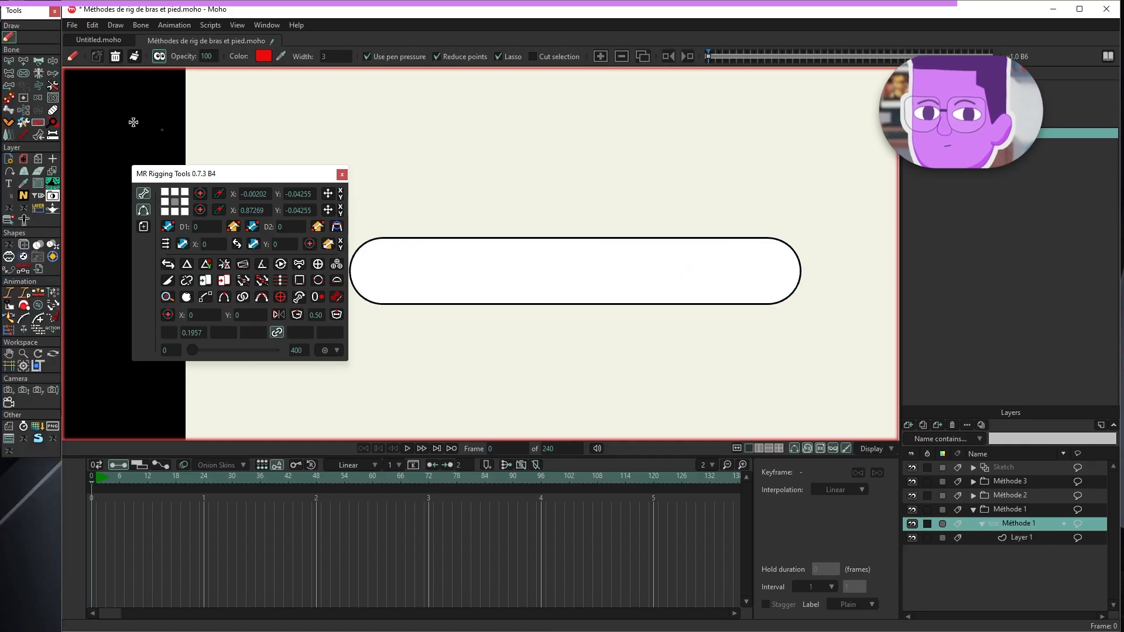
pyautogui.moveTo(683, 273); pyautogui.dragTo(648, 246)
pyautogui.hotkey('ctrl', 'z')
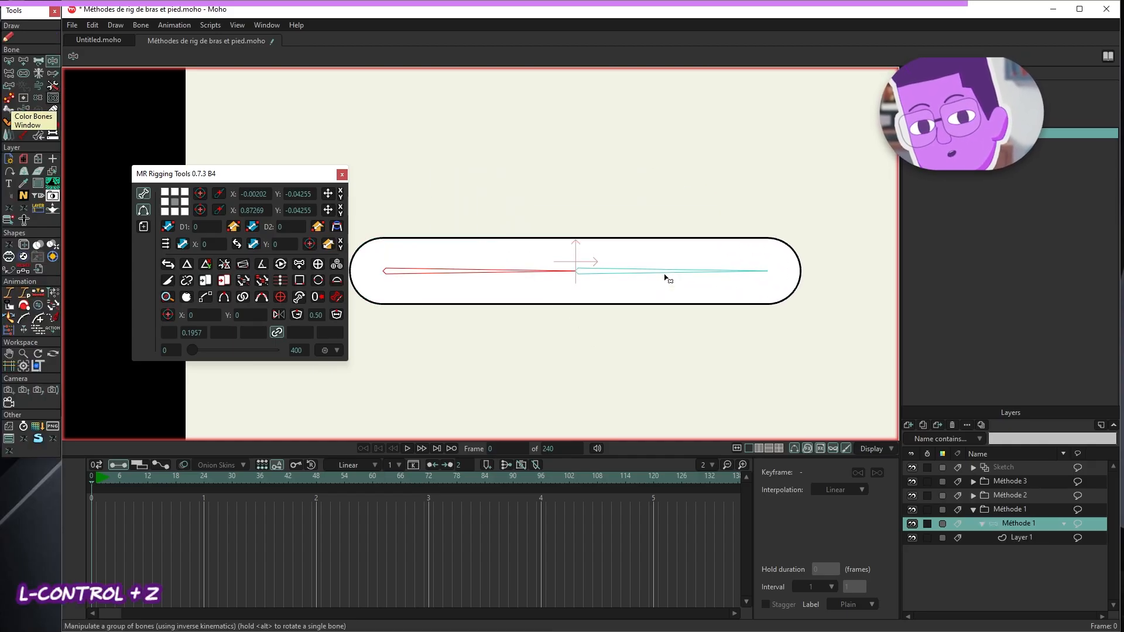
# Parent the right bone to the left bone and test the limb's bending by manipulating the right bone.
pyautogui.click(9, 60)
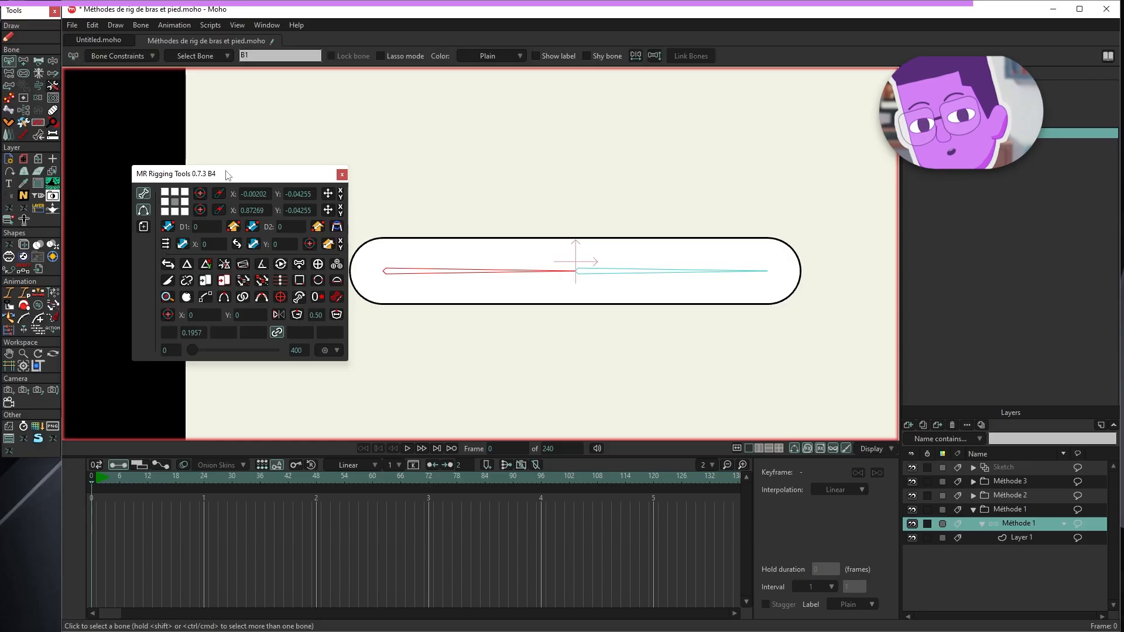
pyautogui.click(641, 276)
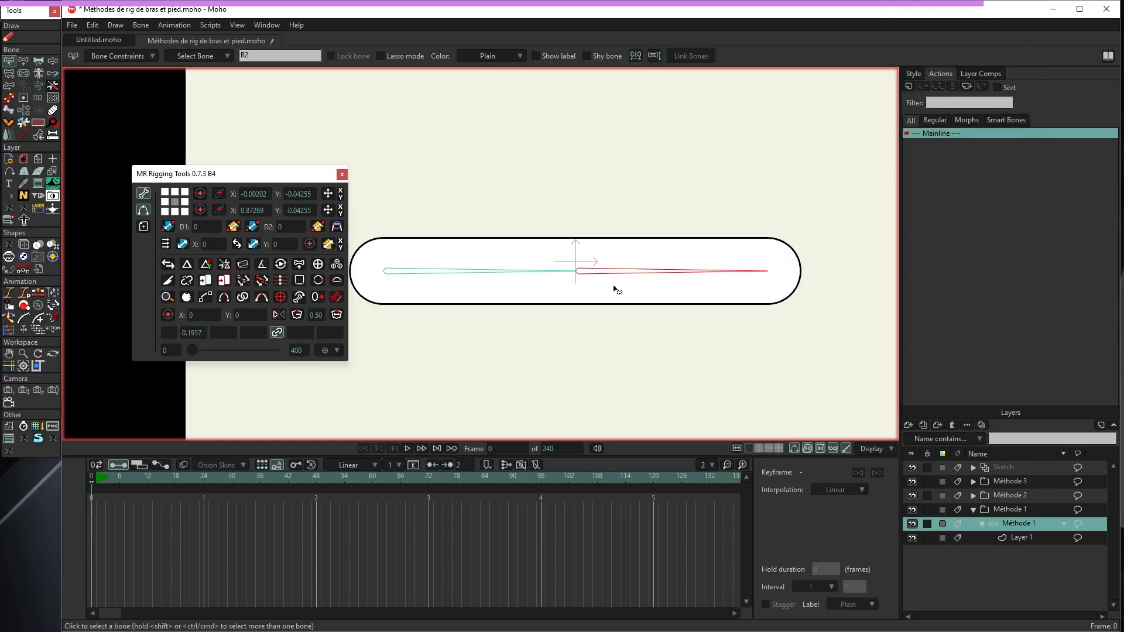
pyautogui.press('p')
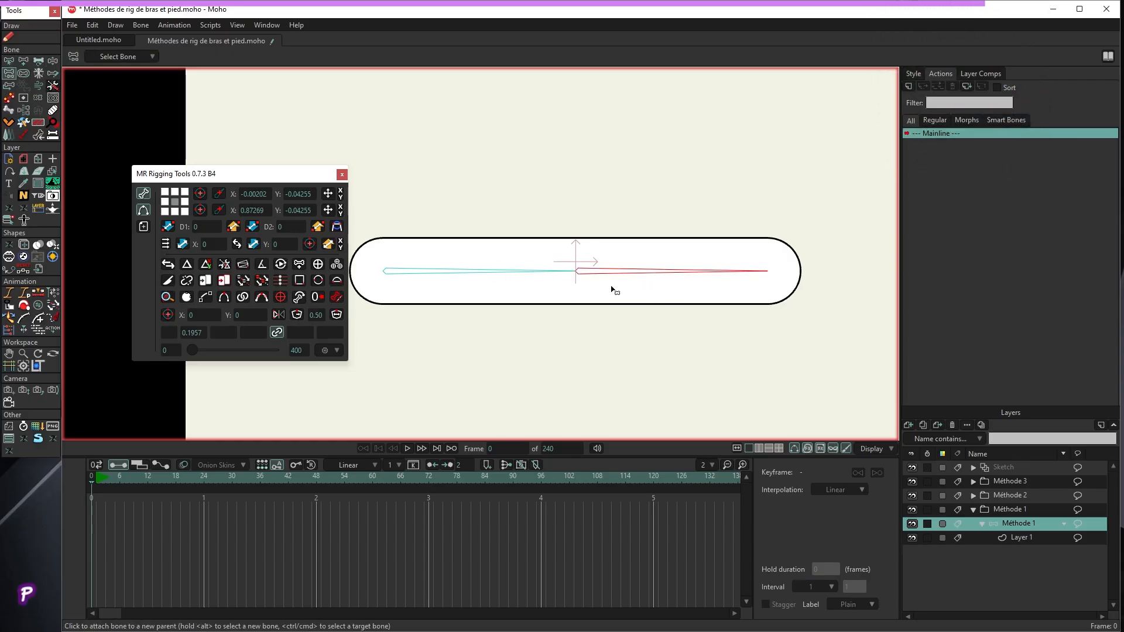
pyautogui.click(485, 276)
pyautogui.press('z')
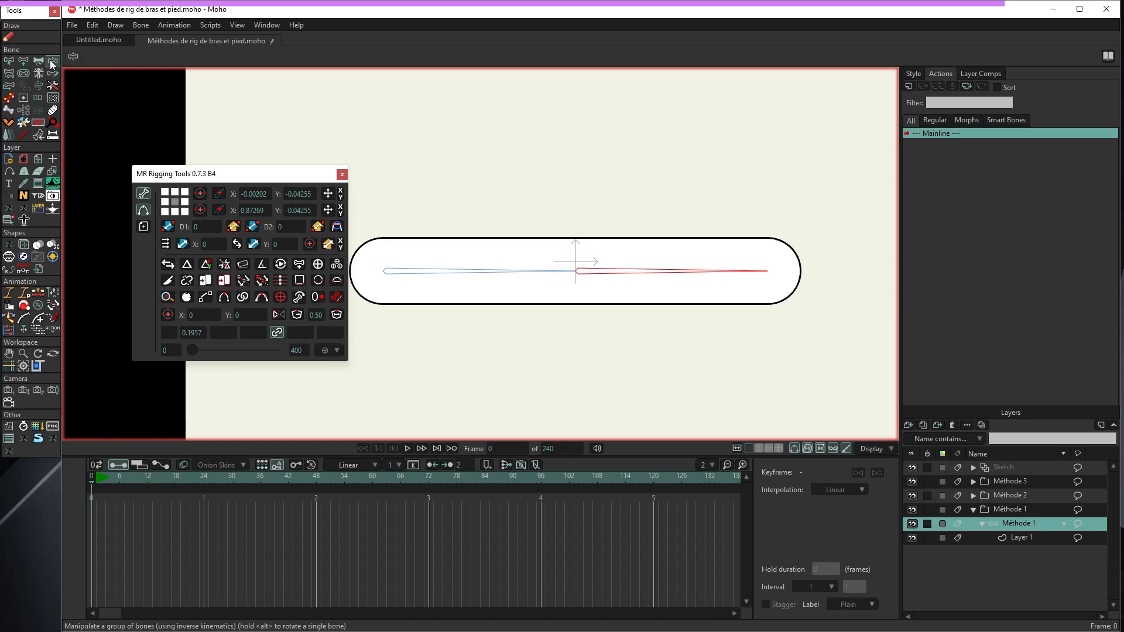
pyautogui.moveTo(668, 281); pyautogui.dragTo(698, 242)
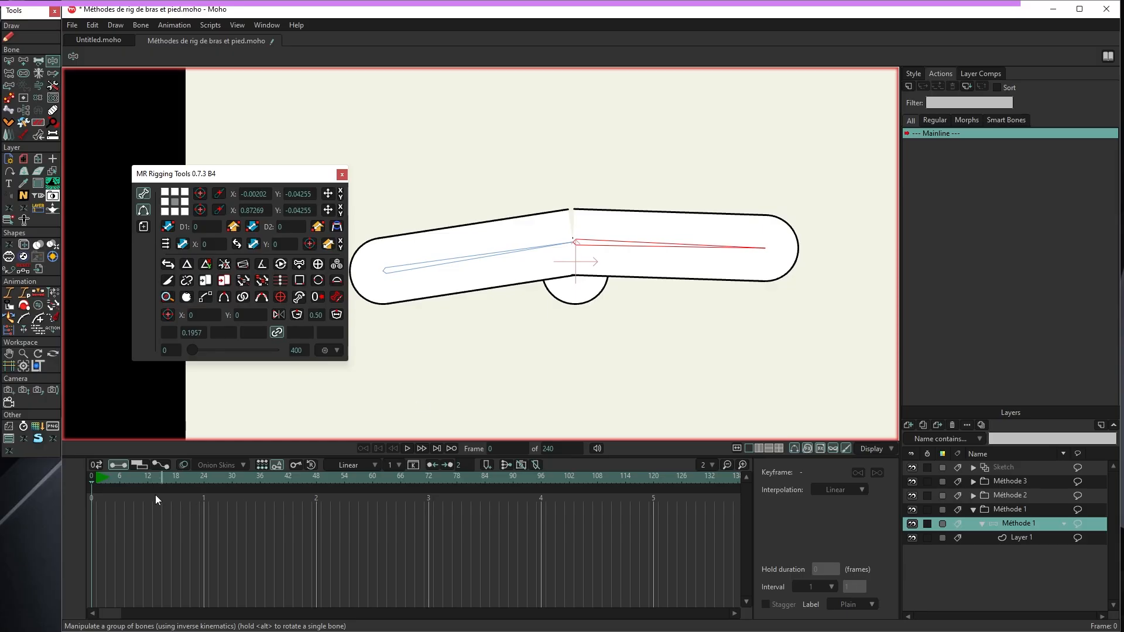
# Bind the middle joint circle's points in Layer 1 to the right bone.
pyautogui.keyDown('alt'); pyautogui.rightClick(587, 297); pyautogui.keyUp('alt')
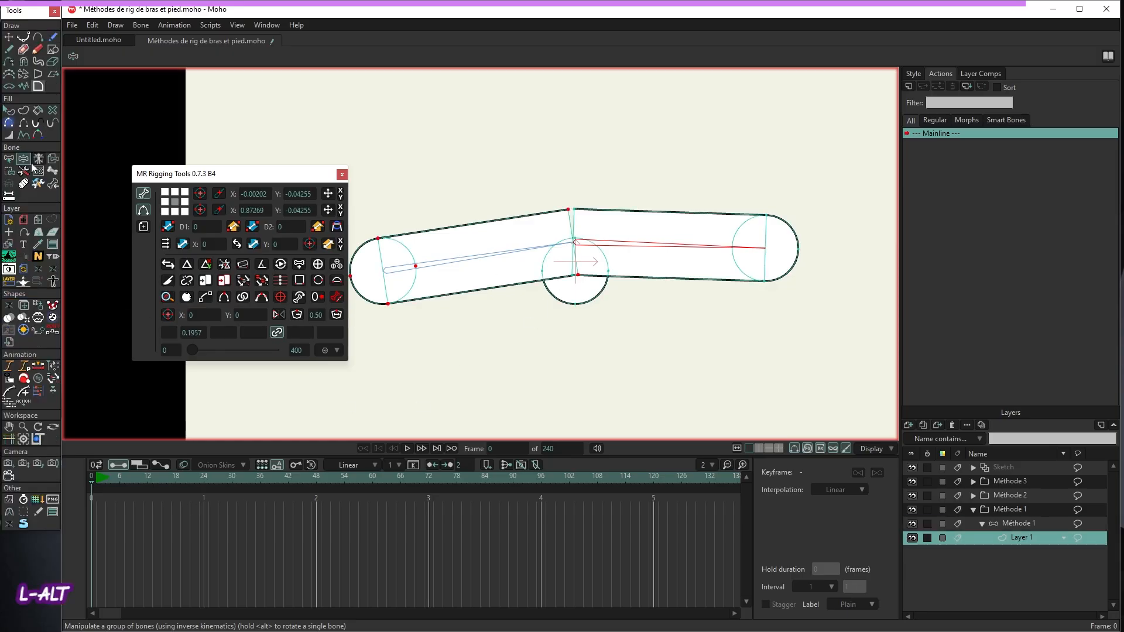
pyautogui.click(13, 174)
pyautogui.keyDown('alt'); pyautogui.click(636, 273); pyautogui.keyUp('alt')
pyautogui.scroll(-1, 600, 281)
pyautogui.scroll(3, 600, 281)
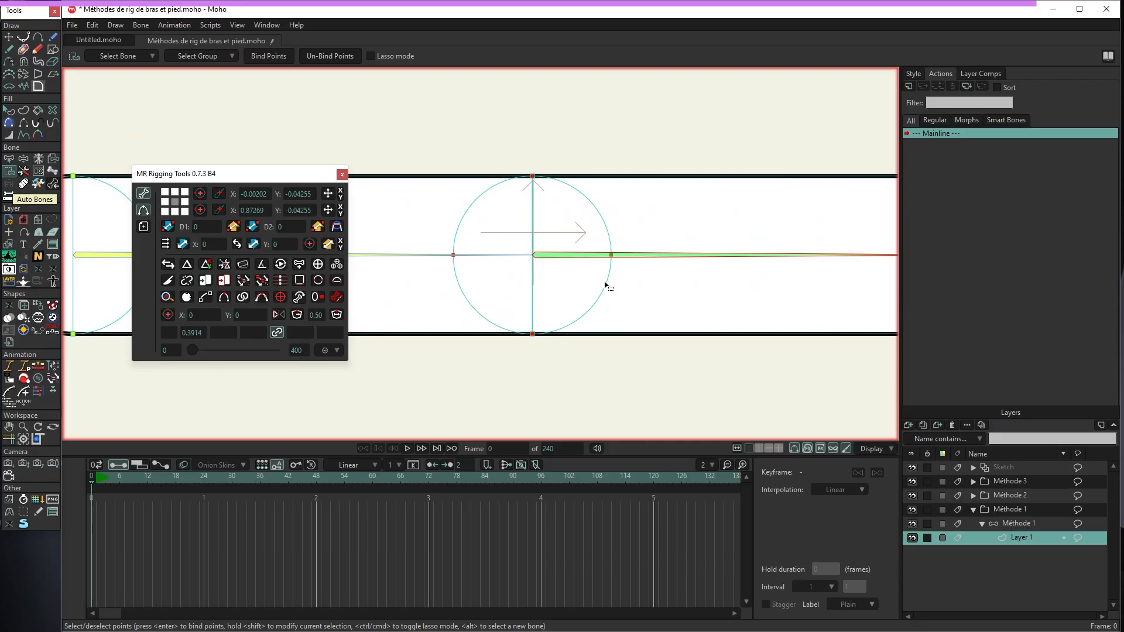
pyautogui.click(270, 59)
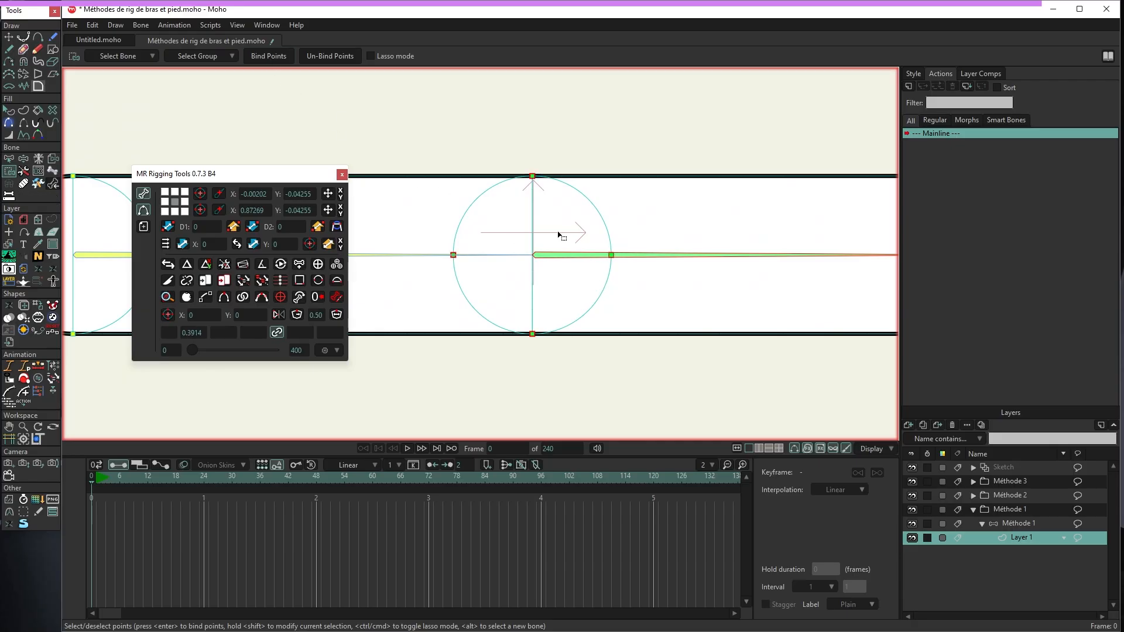
# Test the Méthode 1 limb's bending by manipulating the right bone, and hide the path and bone overlays for a clean view.
pyautogui.scroll(-3, 559, 236)
pyautogui.click(23, 159)
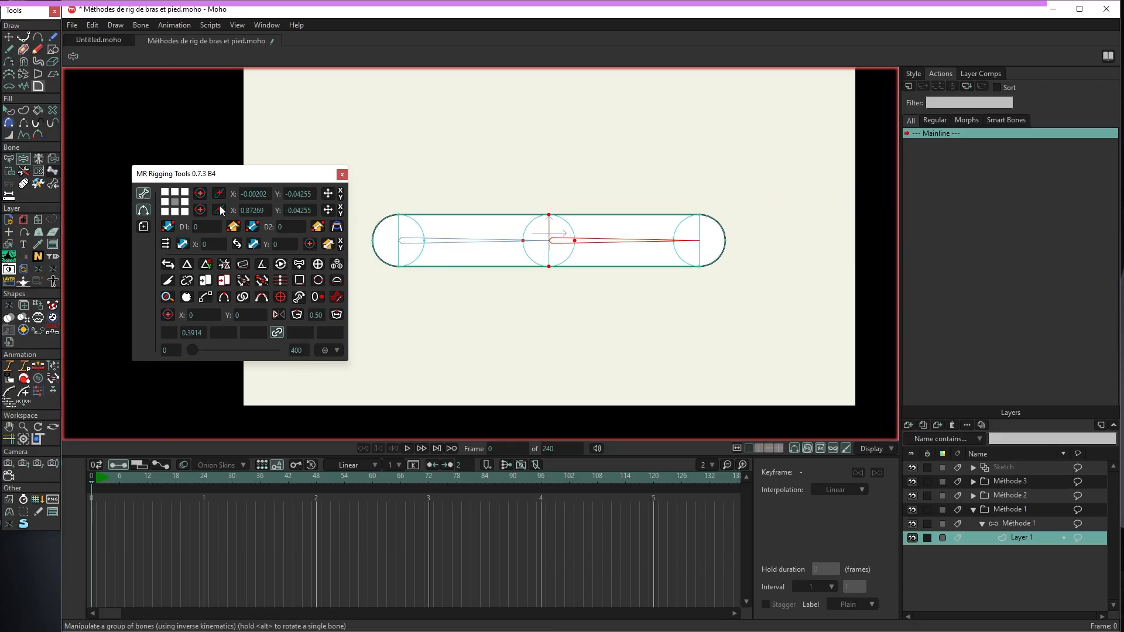
pyautogui.moveTo(633, 243); pyautogui.dragTo(703, 225)
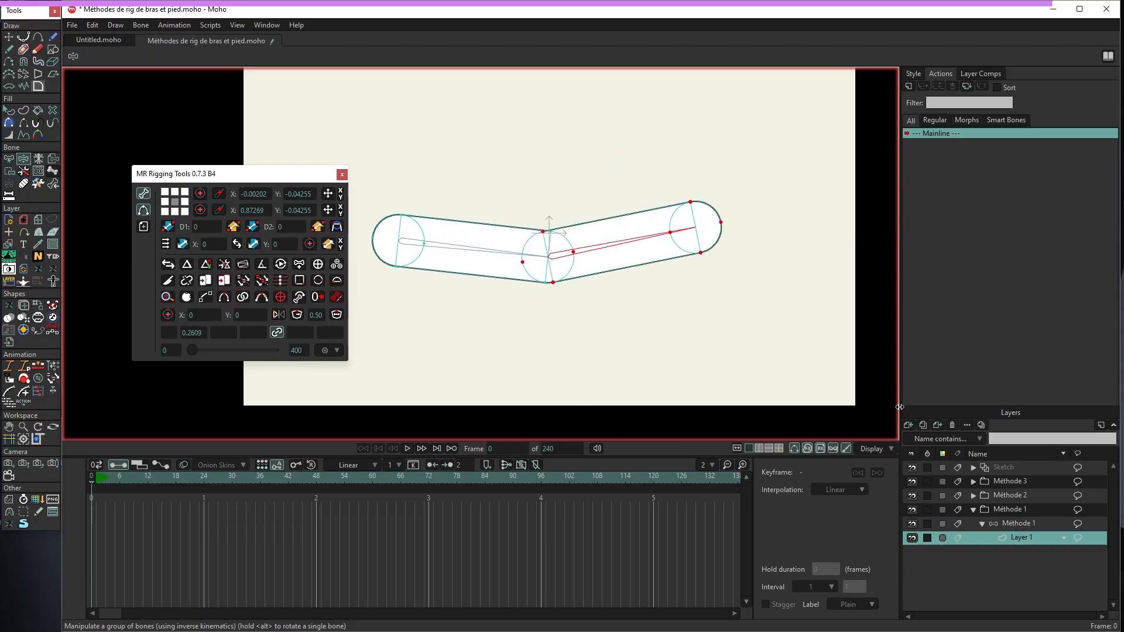
pyautogui.click(793, 449)
pyautogui.moveTo(622, 276); pyautogui.dragTo(634, 300)
pyautogui.moveTo(588, 122); pyautogui.dragTo(836, 314)
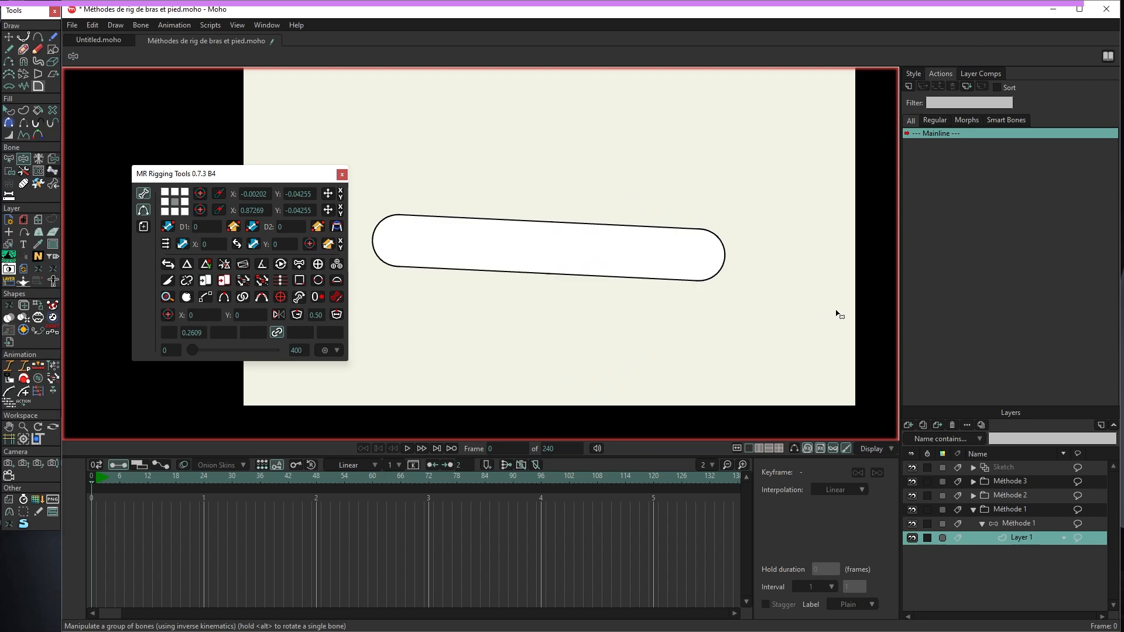
pyautogui.click(89, 479)
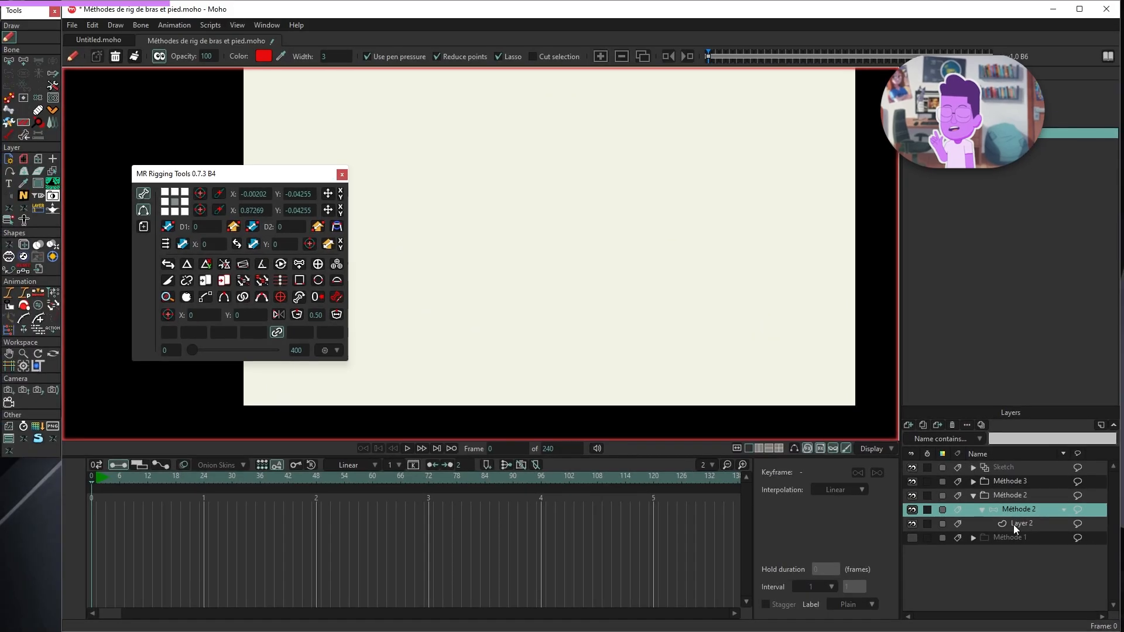
# Close the MR Rigging Tools window and draw two chained horizontal bones in the Méthode 2 bone layer.
pyautogui.click(848, 362)
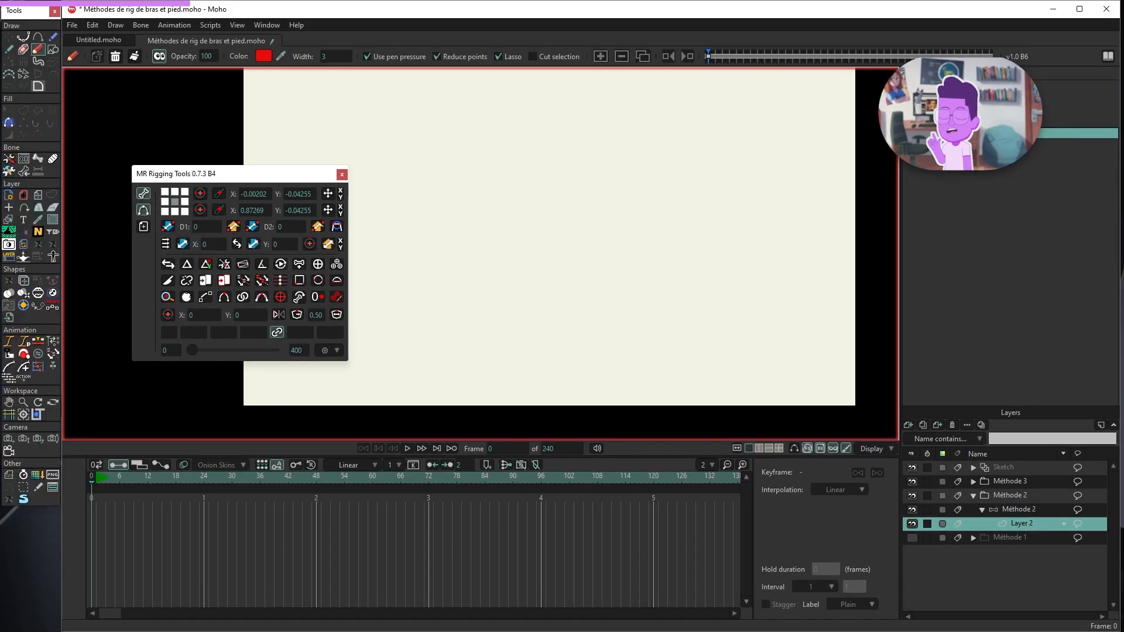
pyautogui.click(1031, 514)
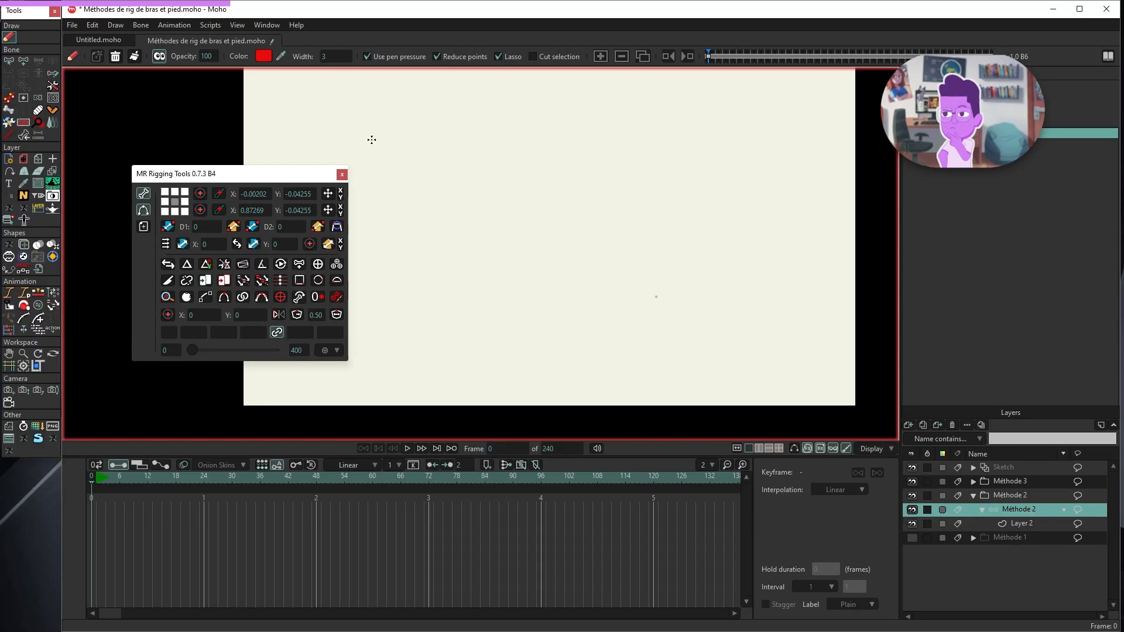
pyautogui.click(342, 174)
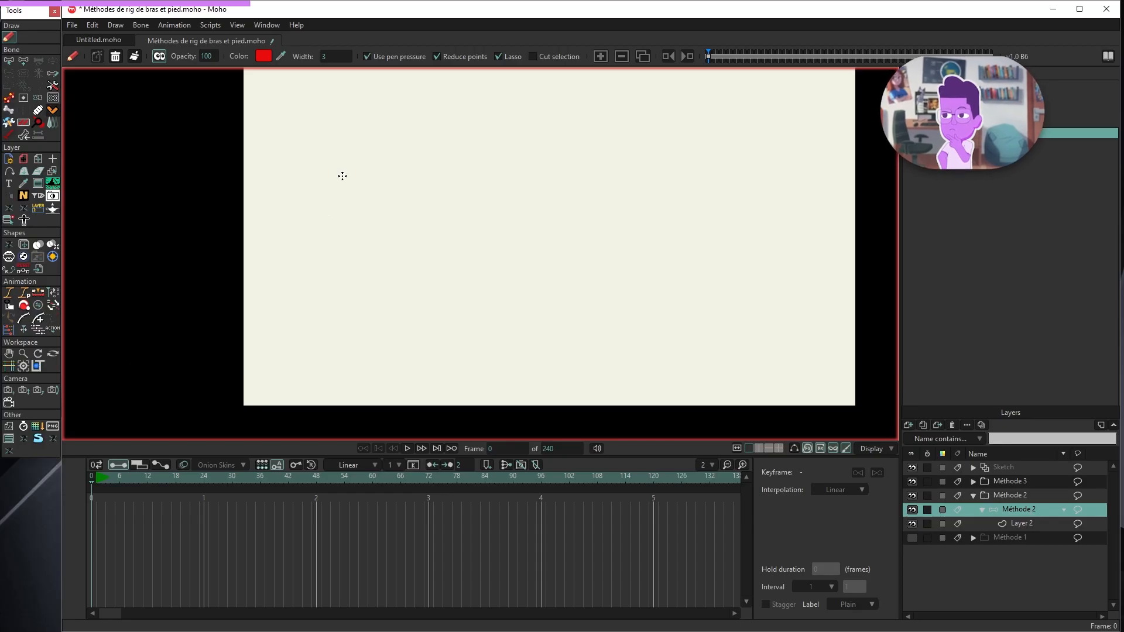
pyautogui.click(51, 112)
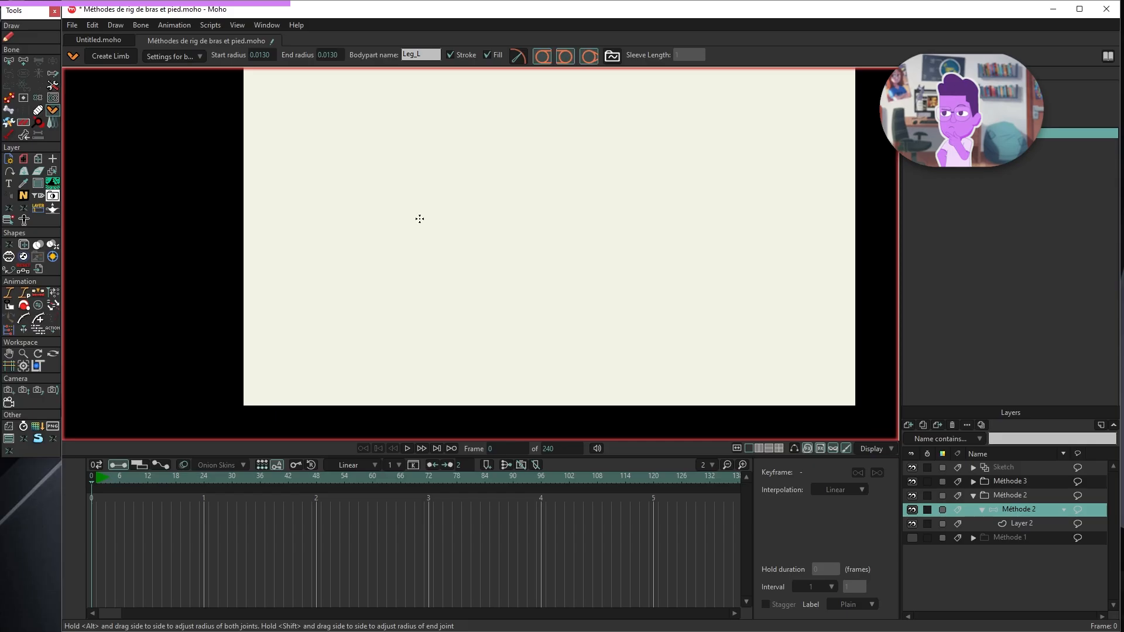
pyautogui.click(26, 61)
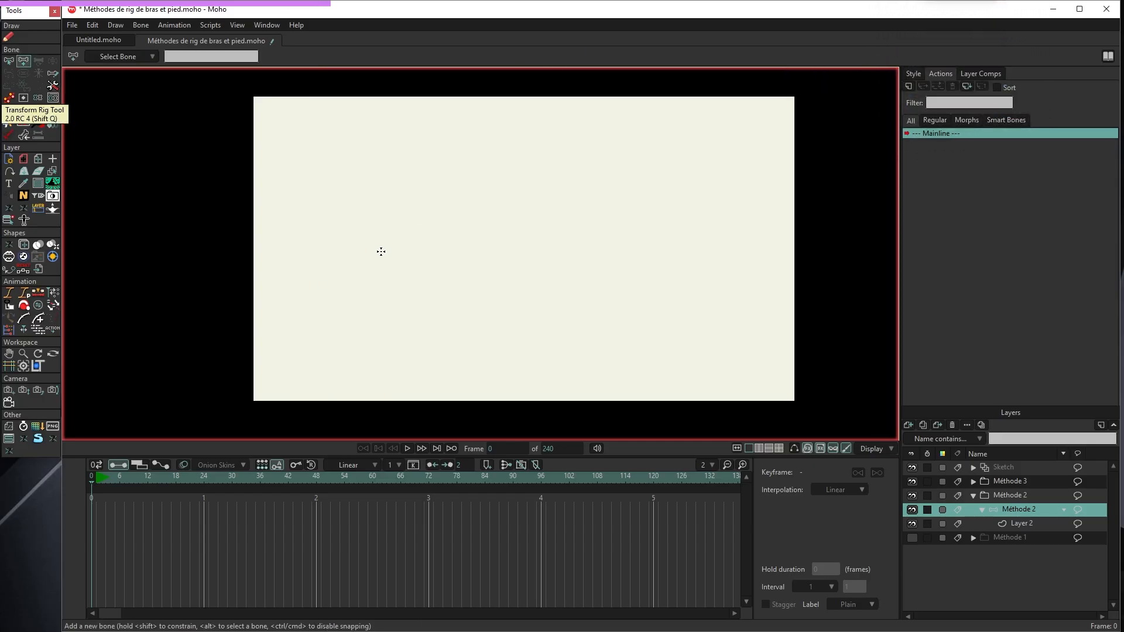
pyautogui.click(525, 258)
pyautogui.hotkey('ctrl', 'z')
pyautogui.moveTo(385, 247); pyautogui.dragTo(656, 261)
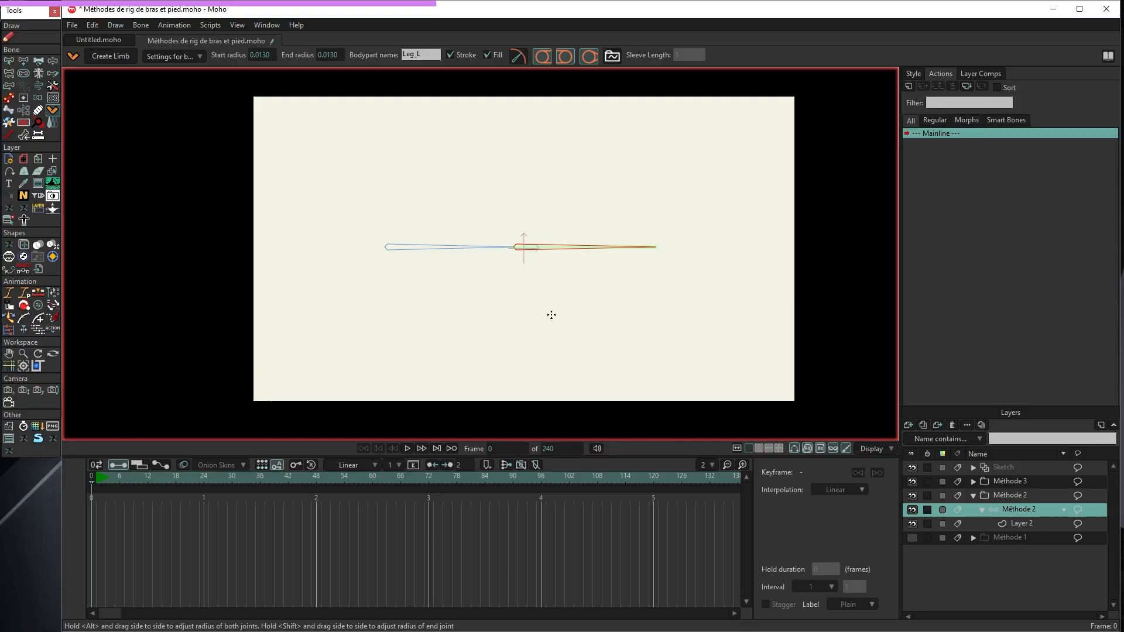
# Select both bones for the limb creation tool and set the start and end radius to about 0.13.
pyautogui.moveTo(656, 313); pyautogui.dragTo(363, 175)
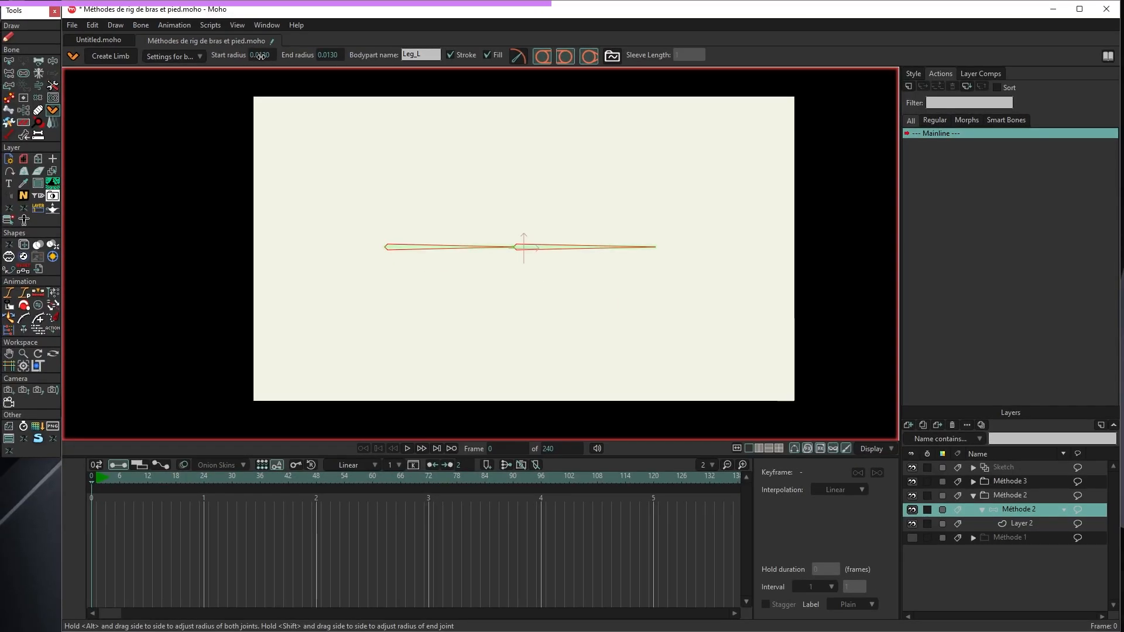
pyautogui.moveTo(261, 56); pyautogui.dragTo(668, 105)
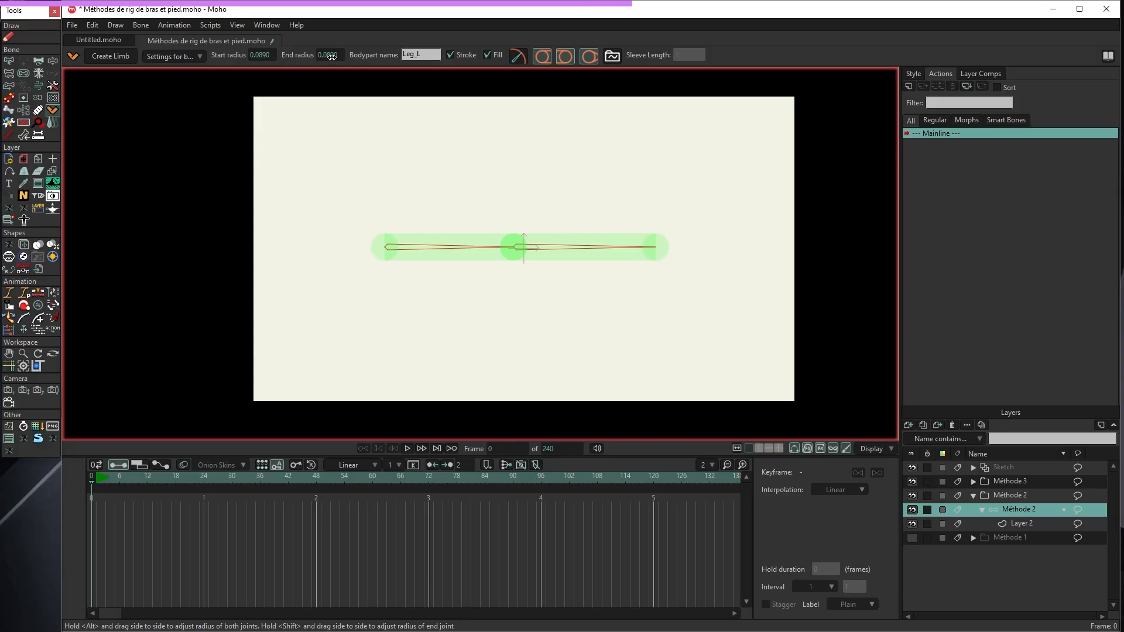
pyautogui.scroll(2, 486, 207)
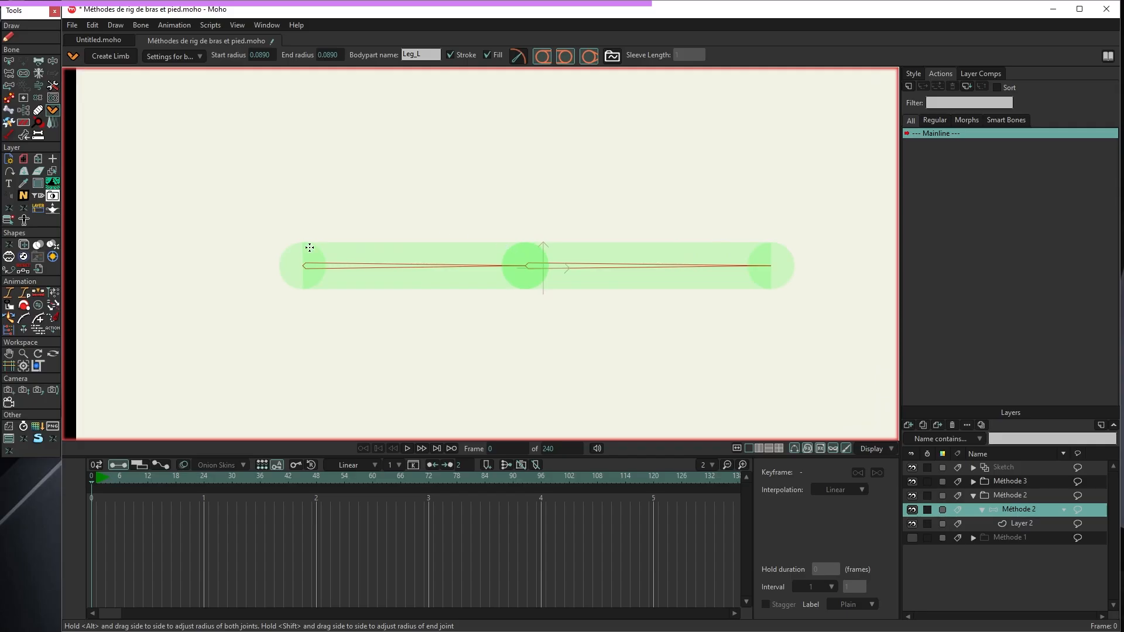
pyautogui.moveTo(387, 85); pyautogui.dragTo(557, 74)
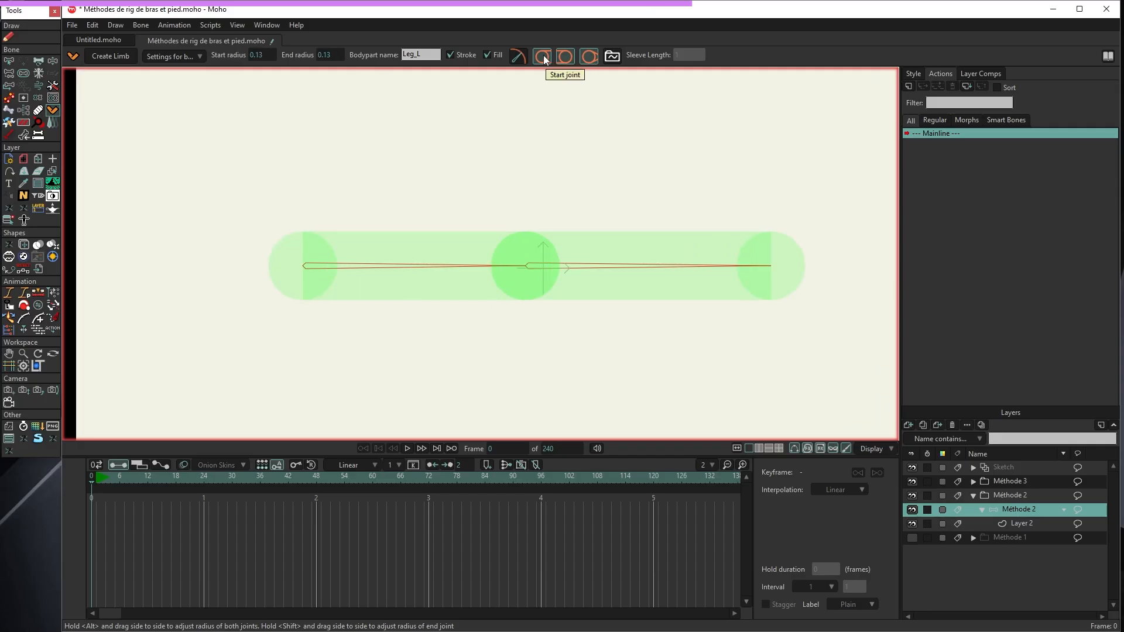
# Try the limb's joint options and create the limb Leg_L with start and end radii of 0.1340.
pyautogui.click(543, 58)
pyautogui.click(543, 58)
pyautogui.click(543, 56)
pyautogui.click(543, 56)
pyautogui.click(570, 57)
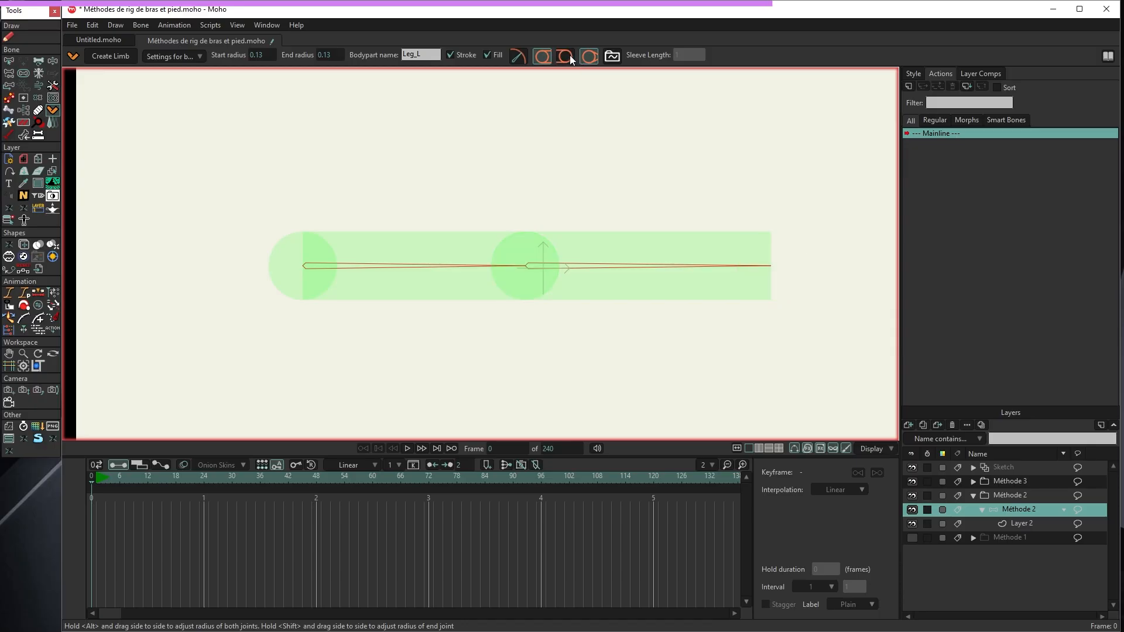
pyautogui.click(571, 57)
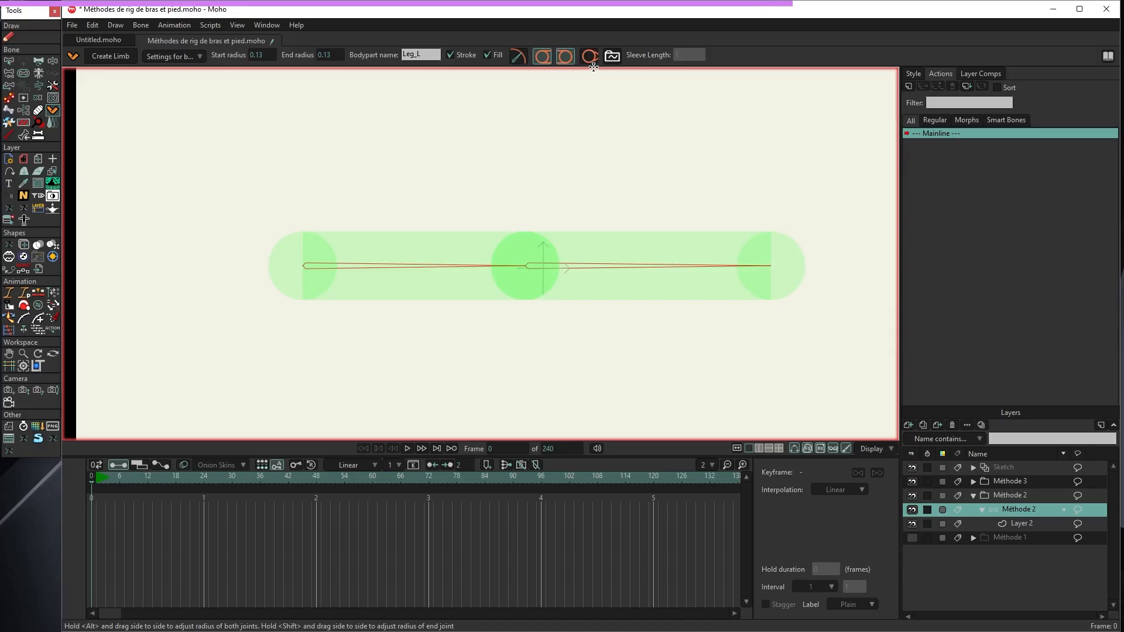
pyautogui.moveTo(419, 281); pyautogui.dragTo(422, 281)
pyautogui.click(110, 56)
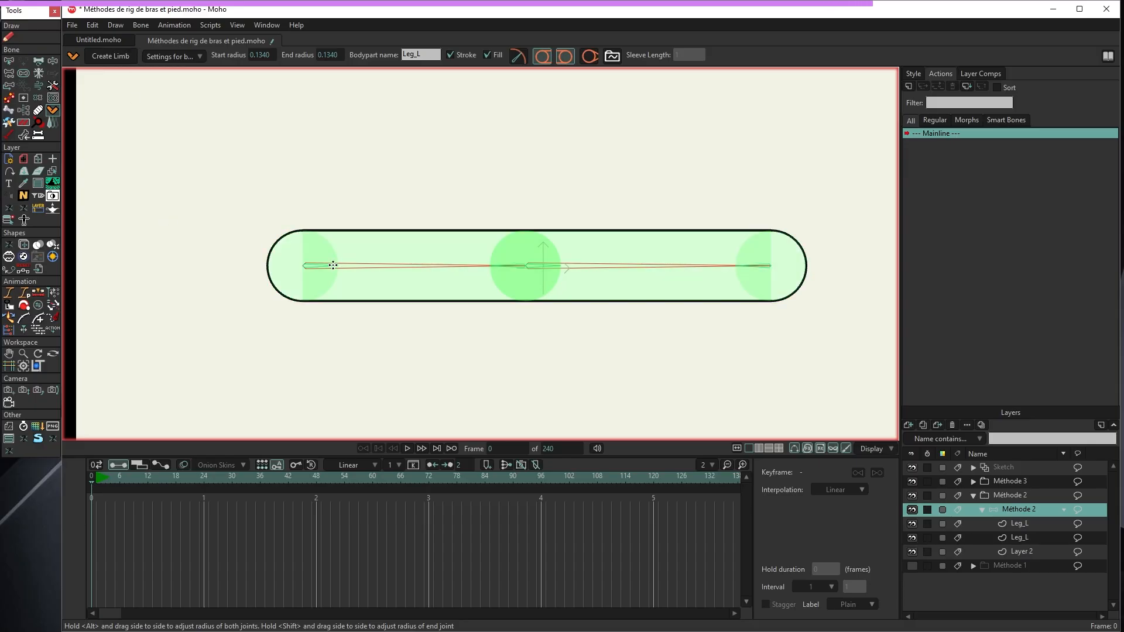
# Examine the two generated Leg_L vector layers and Layer 2 inside the Méthode 2 bone layer.
pyautogui.click(1028, 525)
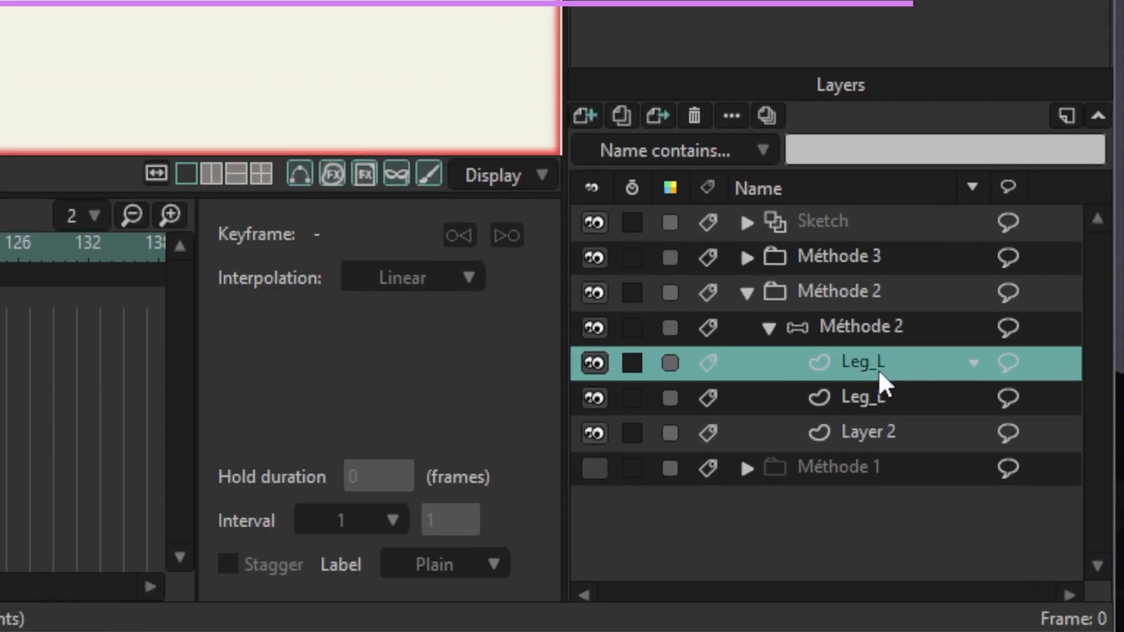
pyautogui.click(872, 391)
pyautogui.click(872, 430)
pyautogui.click(860, 391)
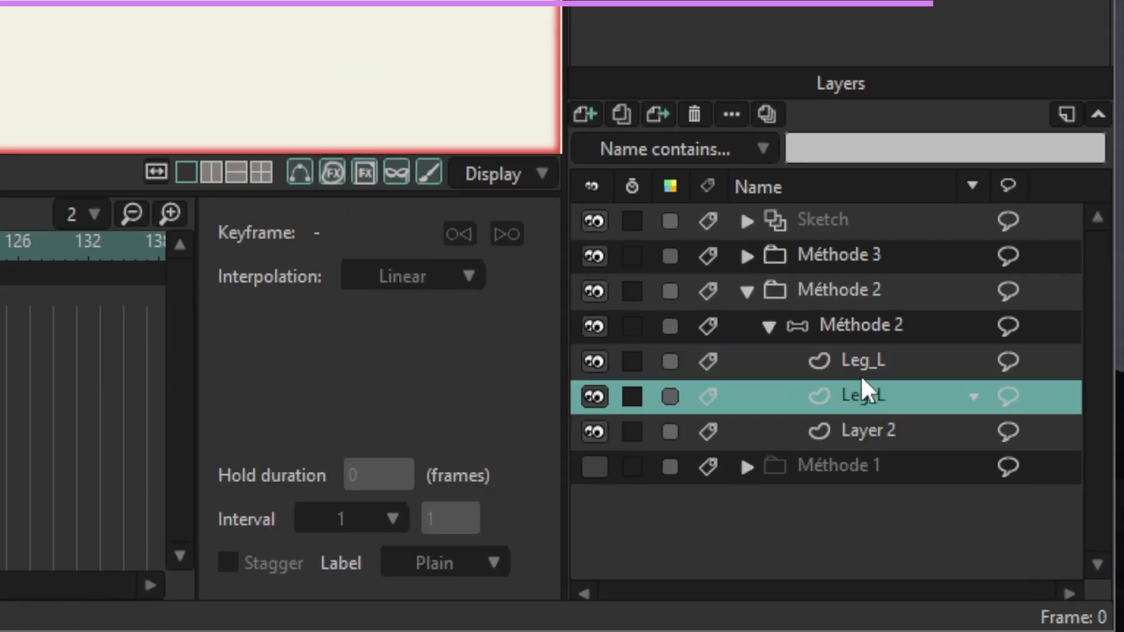
pyautogui.click(885, 364)
# Test the Méthode 2 limb's bending by manipulating its bones, including moving the middle joint at frame 12.
pyautogui.click(873, 331)
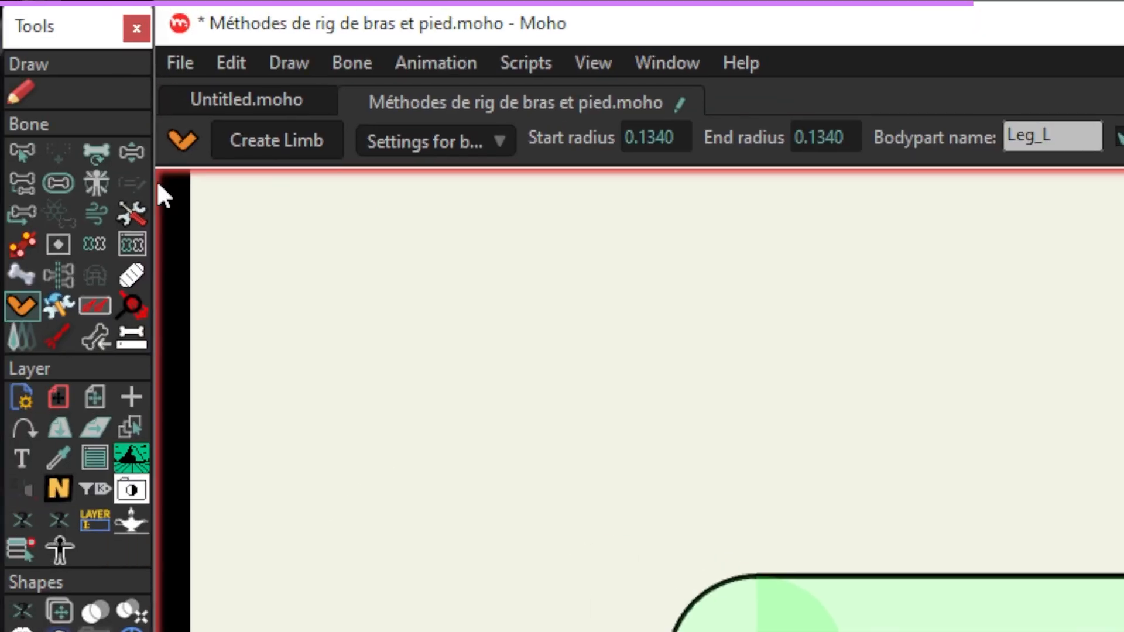
pyautogui.click(134, 153)
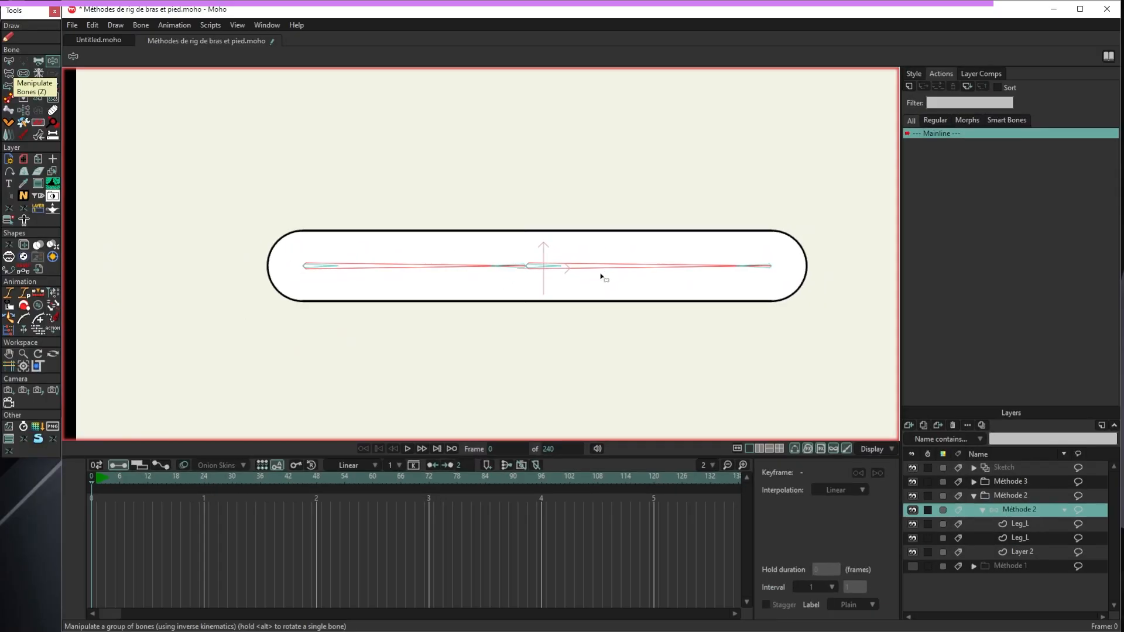
pyautogui.moveTo(643, 270); pyautogui.dragTo(808, 280)
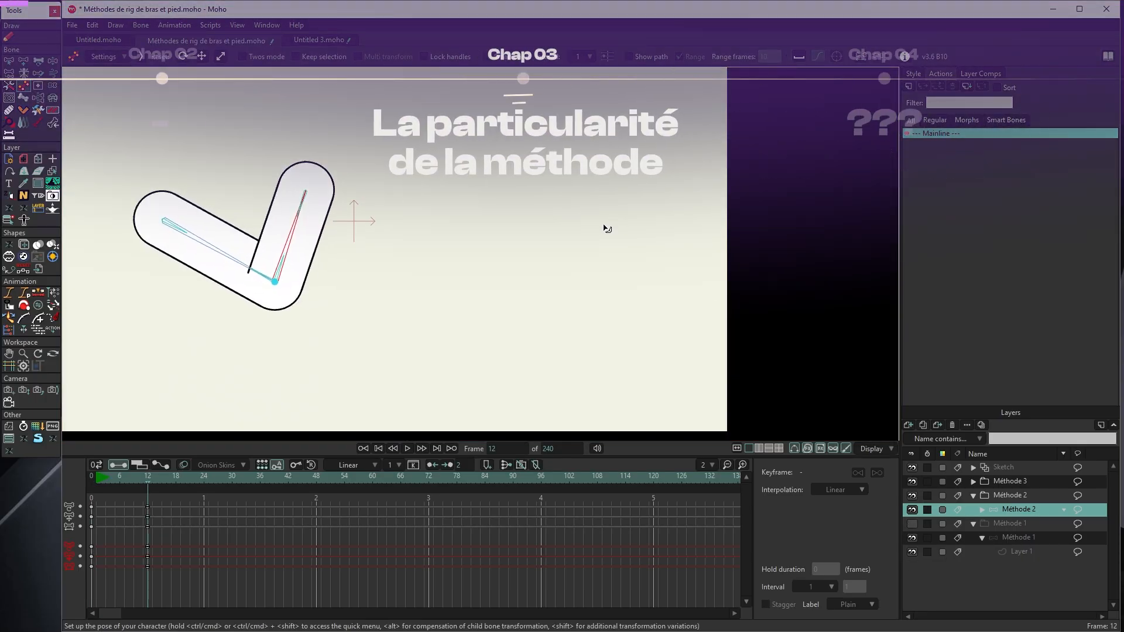
pyautogui.moveTo(607, 228)
pyautogui.mouseDown()
pyautogui.moveTo(606, 213)
pyautogui.moveTo(586, 226)
pyautogui.mouseUp()
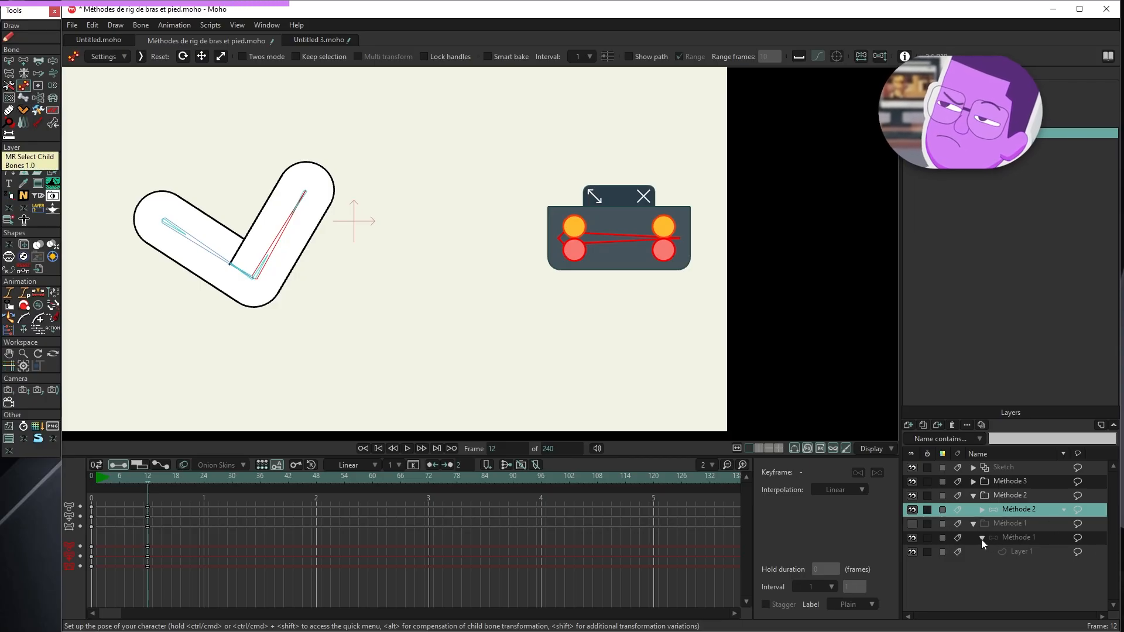
# Show the Méthode 1 group and hide the Méthode 2 group.
pyautogui.click(1011, 539)
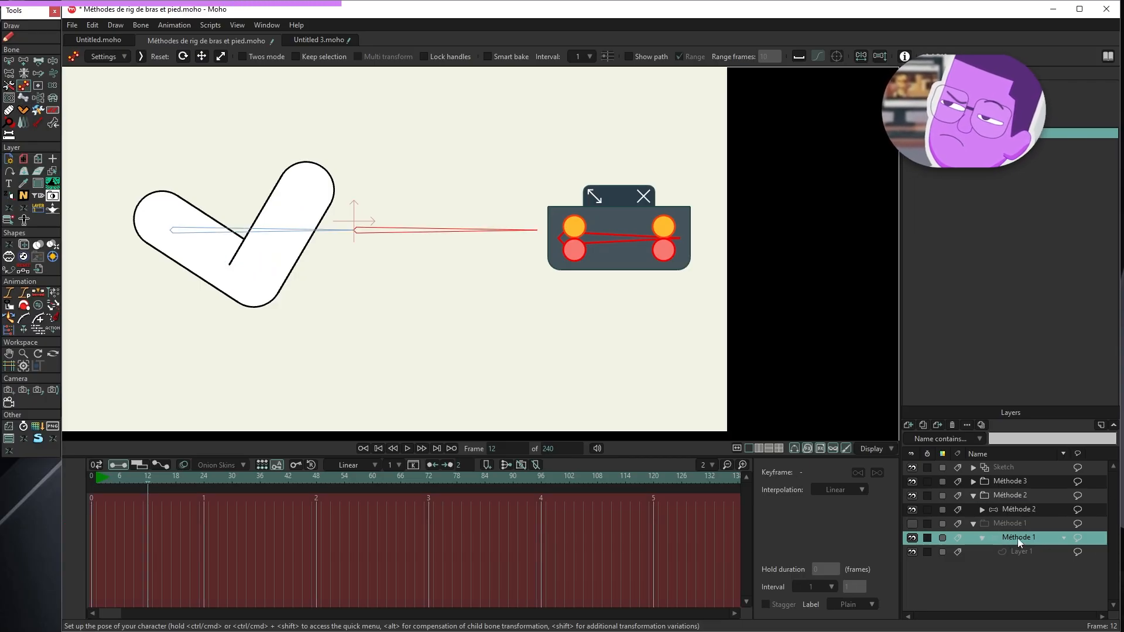
pyautogui.click(996, 528)
pyautogui.click(912, 524)
pyautogui.click(912, 495)
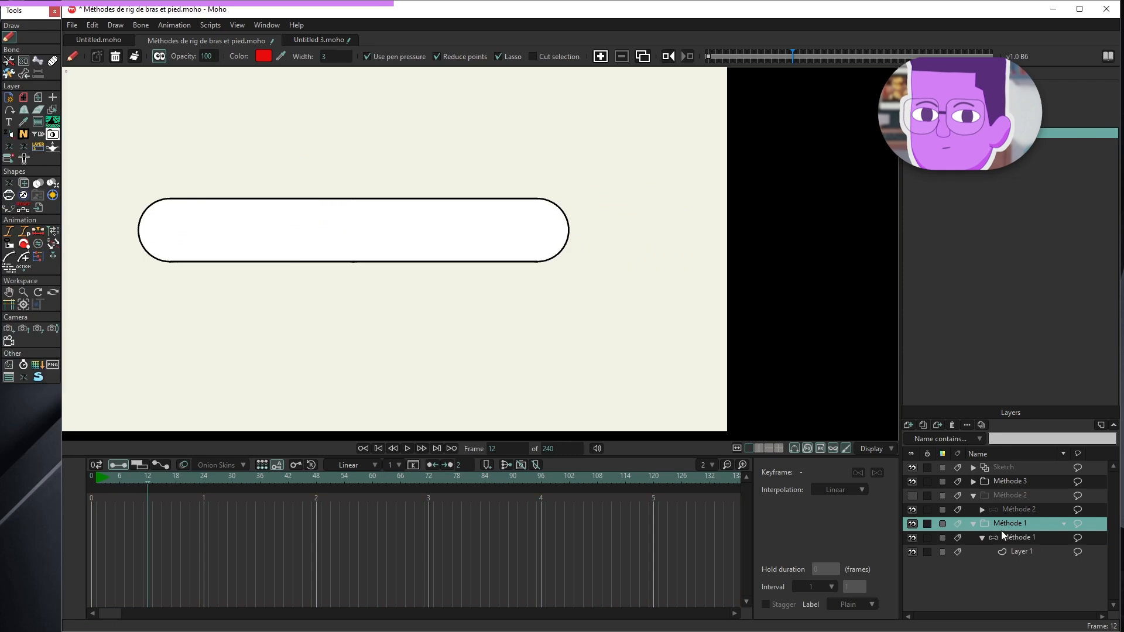
# Pose the Méthode 1 limb at frame 12 by raising its right end and shifting the middle joint.
pyautogui.click(1009, 537)
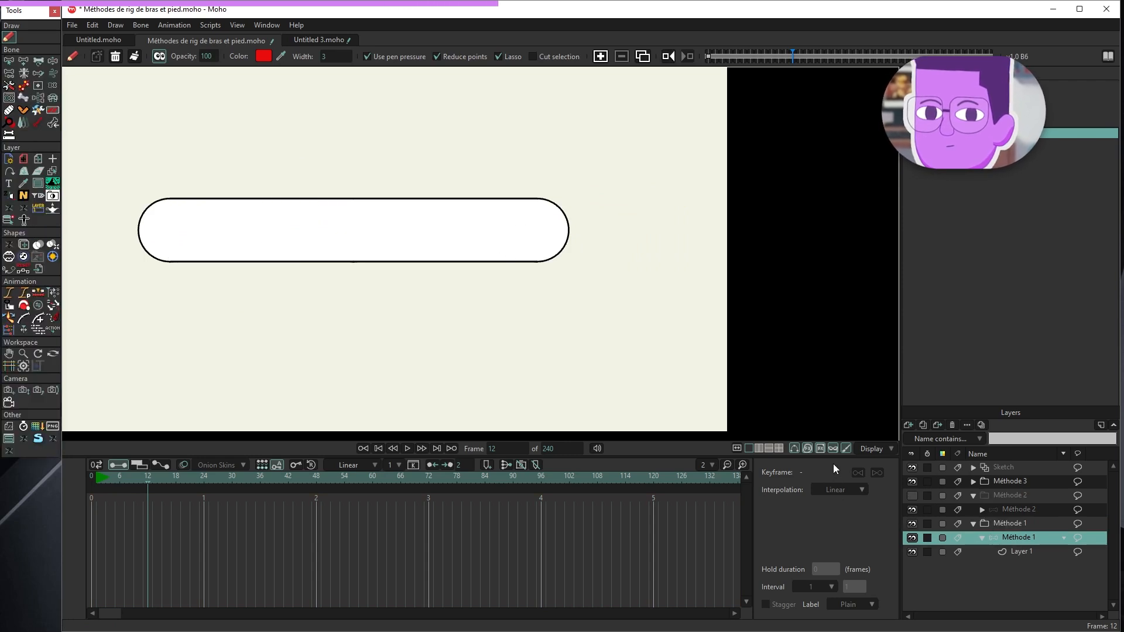
pyautogui.hotkey('shift', 'p')
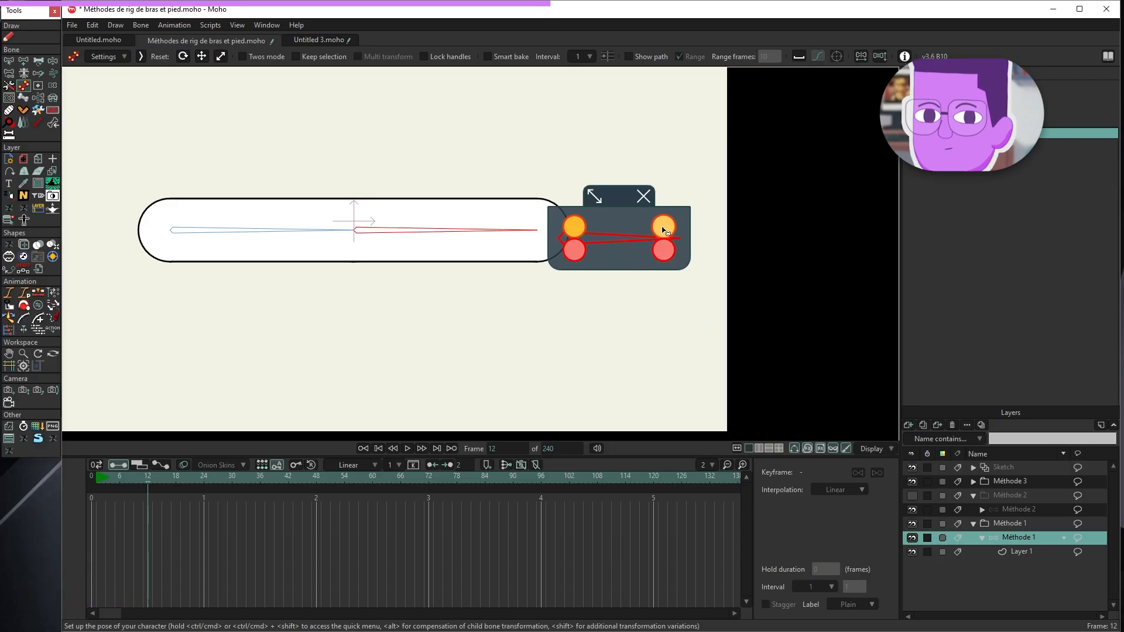
pyautogui.moveTo(666, 233); pyautogui.dragTo(598, 182)
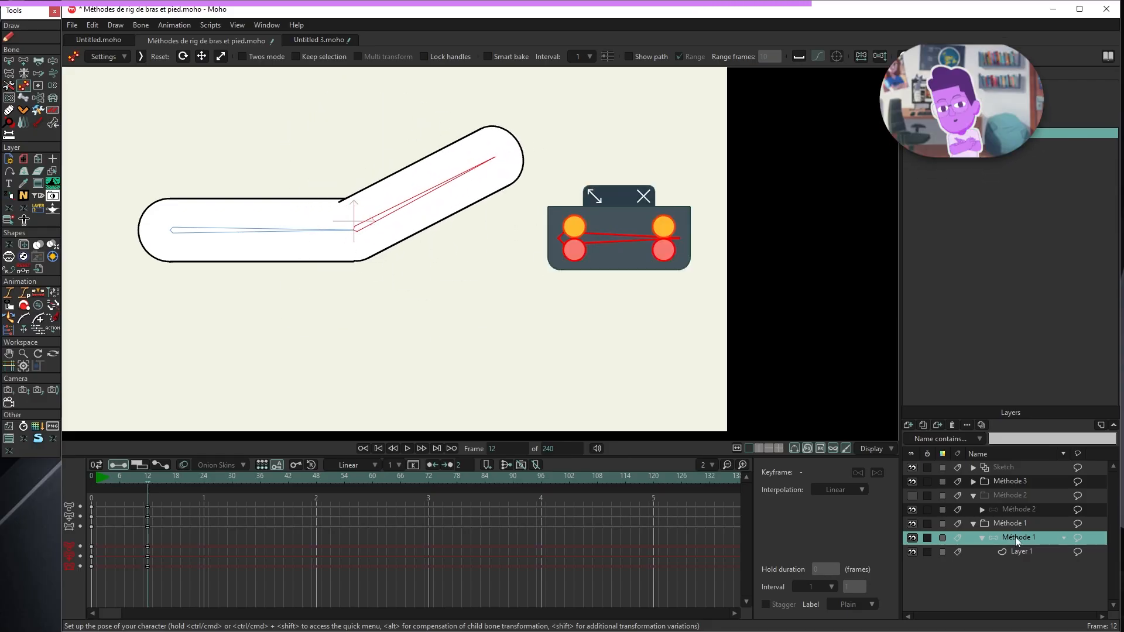
pyautogui.moveTo(580, 229); pyautogui.dragTo(658, 274)
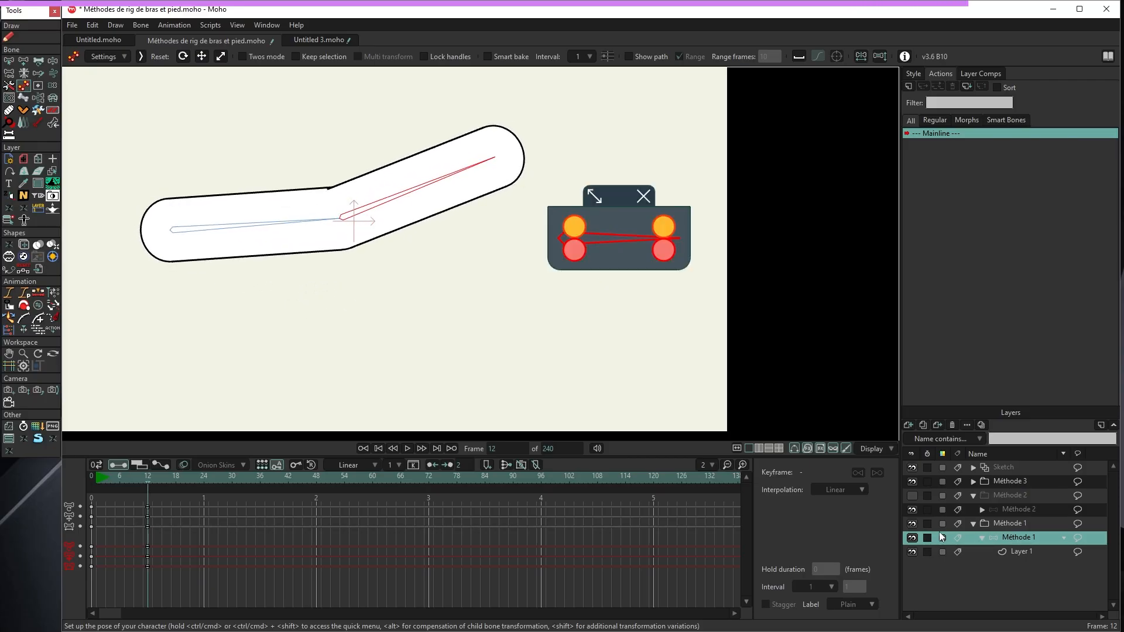
# Hide the Méthode 1 group, show the Méthode 2 group, and shift its limb's middle joint at frame 12.
pyautogui.click(911, 524)
pyautogui.click(914, 495)
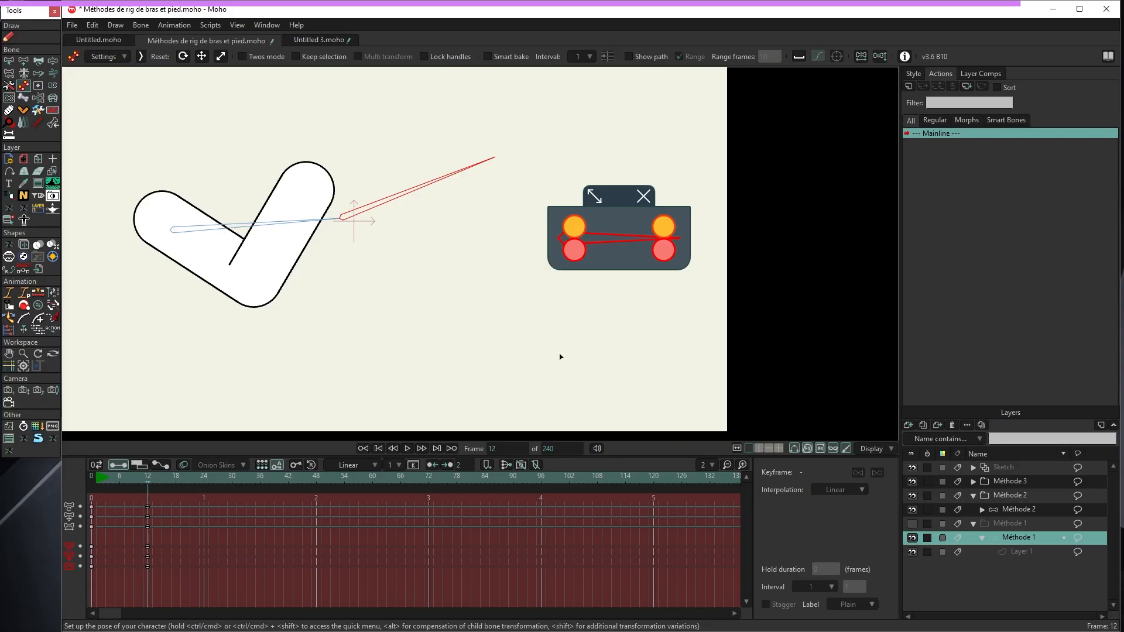
pyautogui.click(1018, 511)
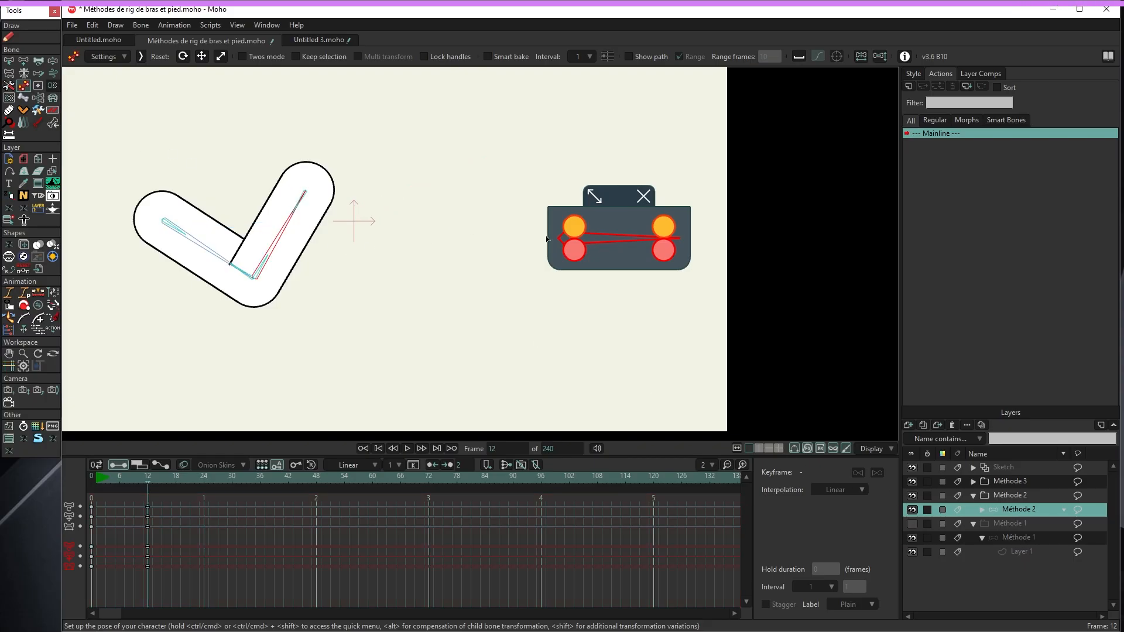
pyautogui.moveTo(574, 228)
pyautogui.mouseDown()
pyautogui.moveTo(552, 196)
pyautogui.moveTo(594, 227)
pyautogui.mouseUp()
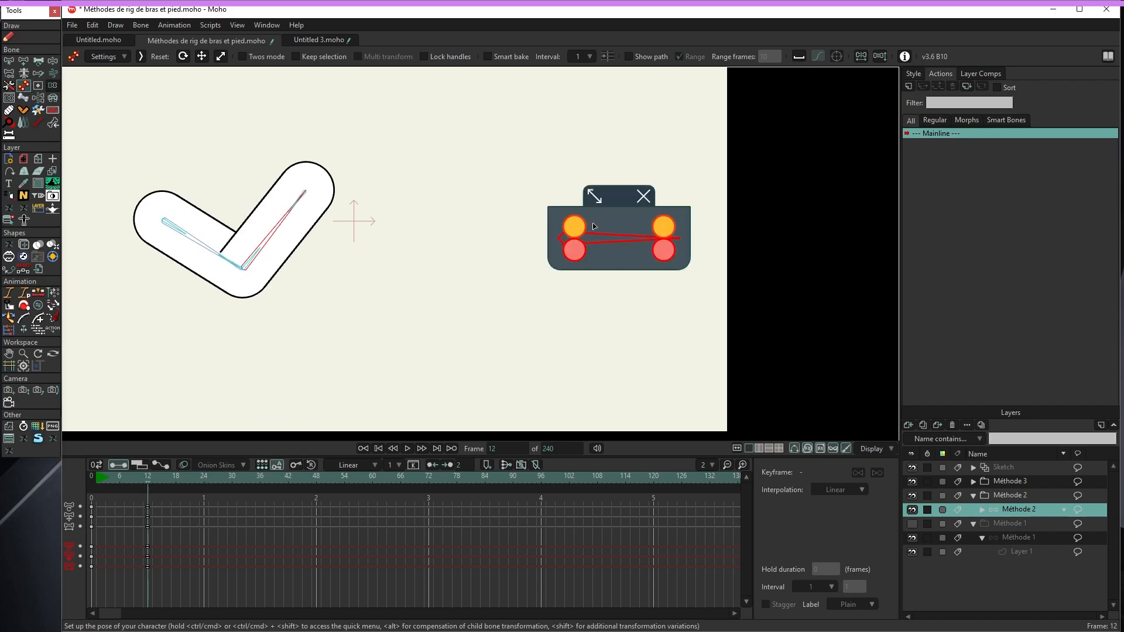